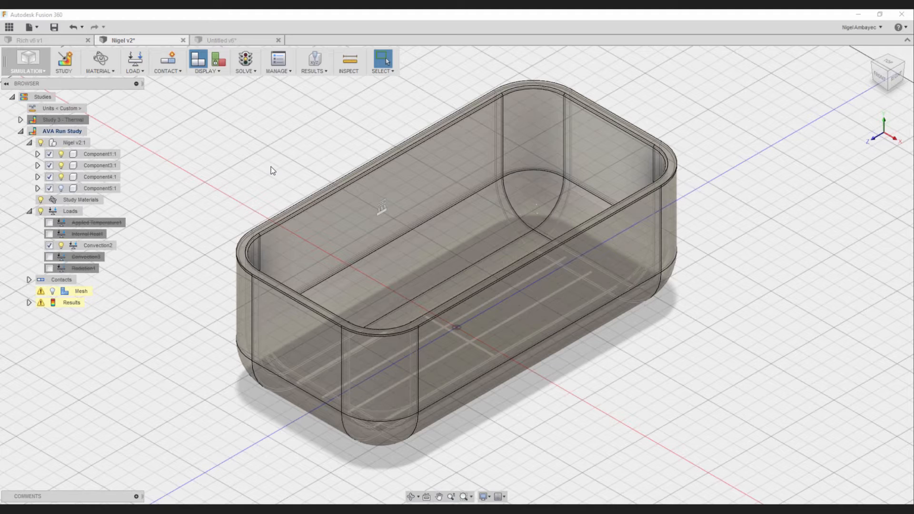
# - Look through the design files stored in the DTM Practice project
pyautogui.click(11, 27)
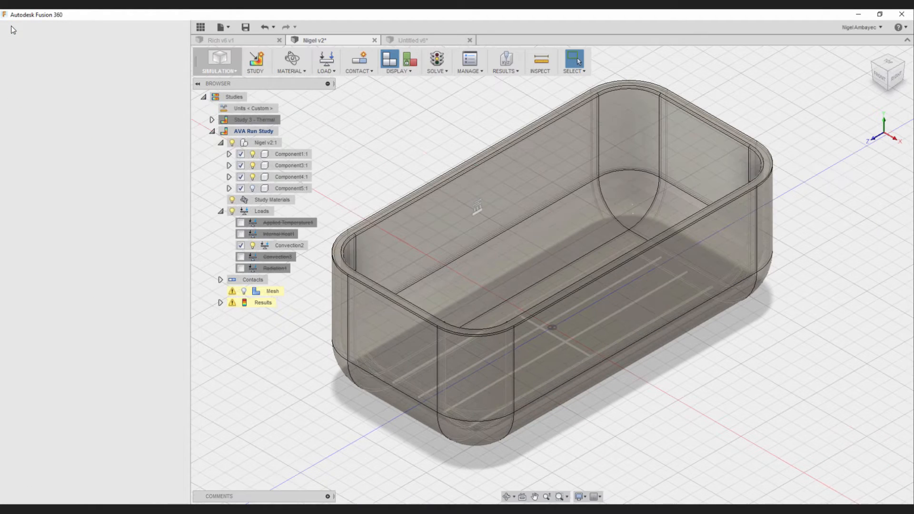
pyautogui.scroll(-3, 81, 268)
pyautogui.scroll(3, 73, 423)
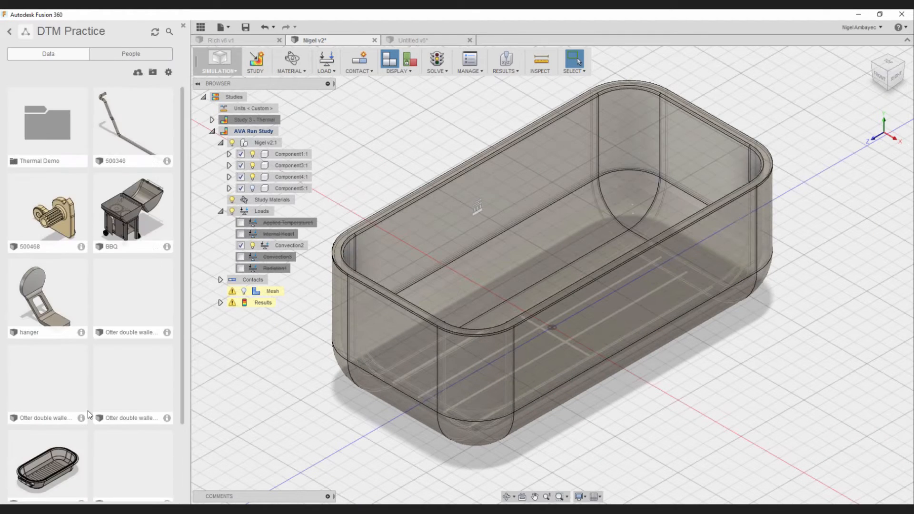
pyautogui.click(9, 32)
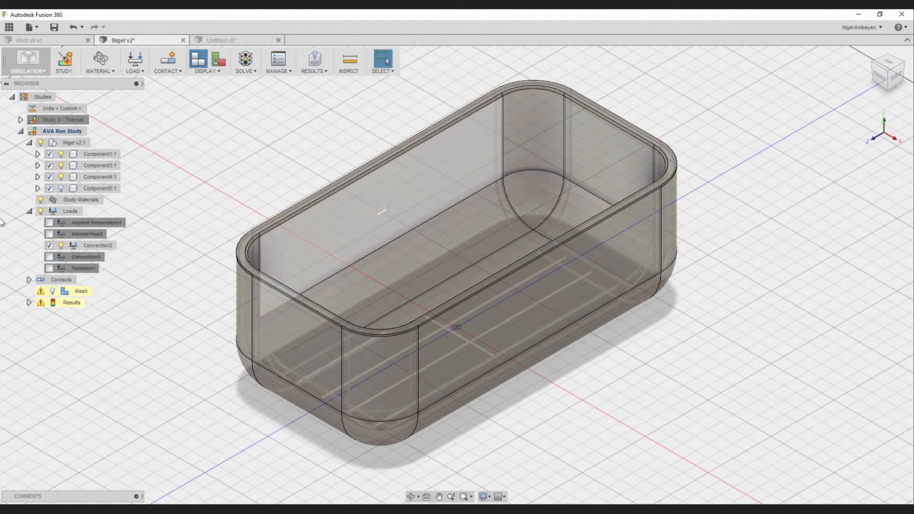
# - Look over the available workspaces and the simulation study types, including Thermal, without creating a new study
pyautogui.click(41, 69)
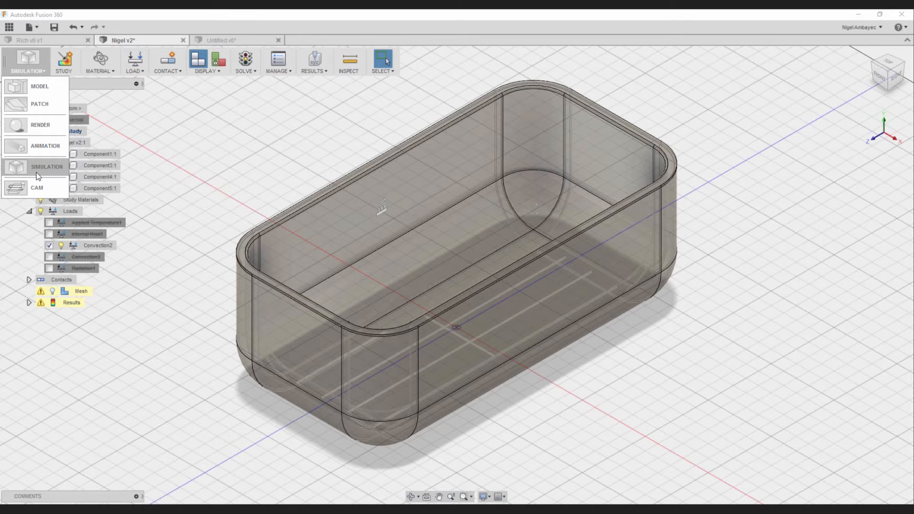
pyautogui.click(190, 158)
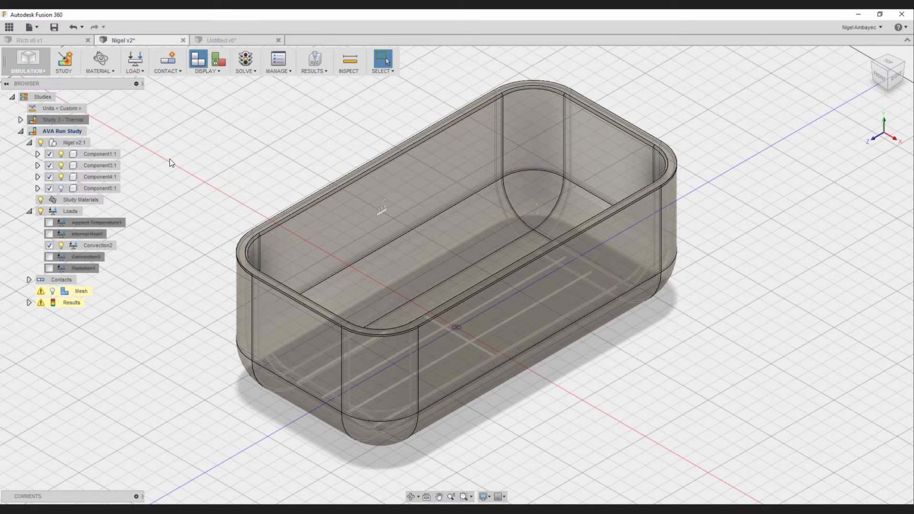
pyautogui.click(63, 62)
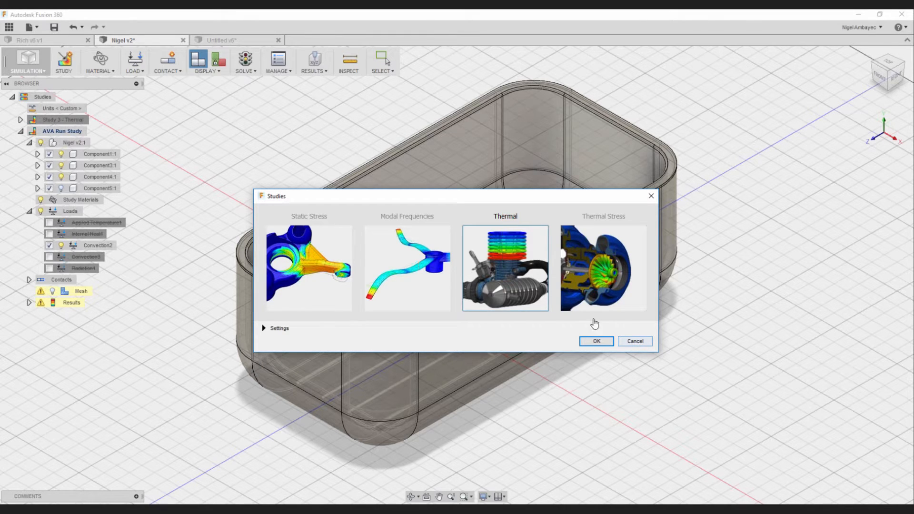
pyautogui.click(634, 343)
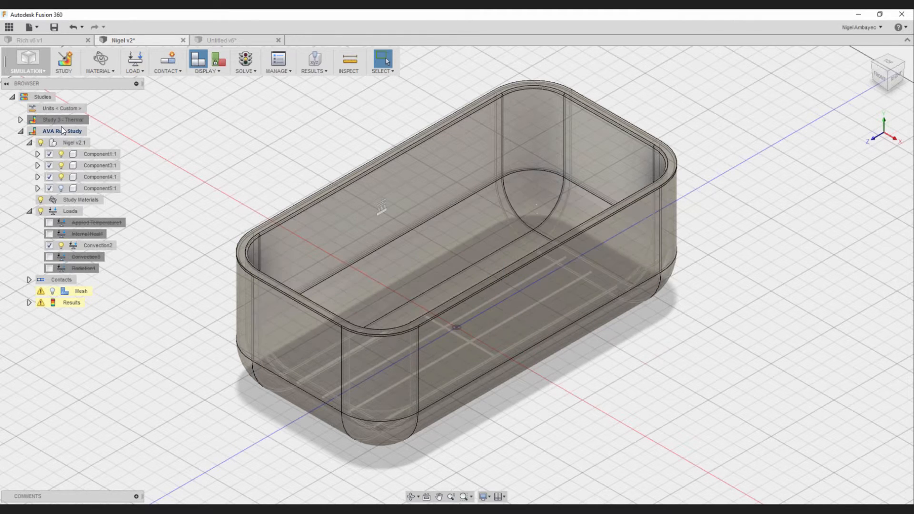
# - Review the materials assigned in AVA Run Study, highlighting Component5 and Component4 in the model, without applying changes
pyautogui.click(62, 130)
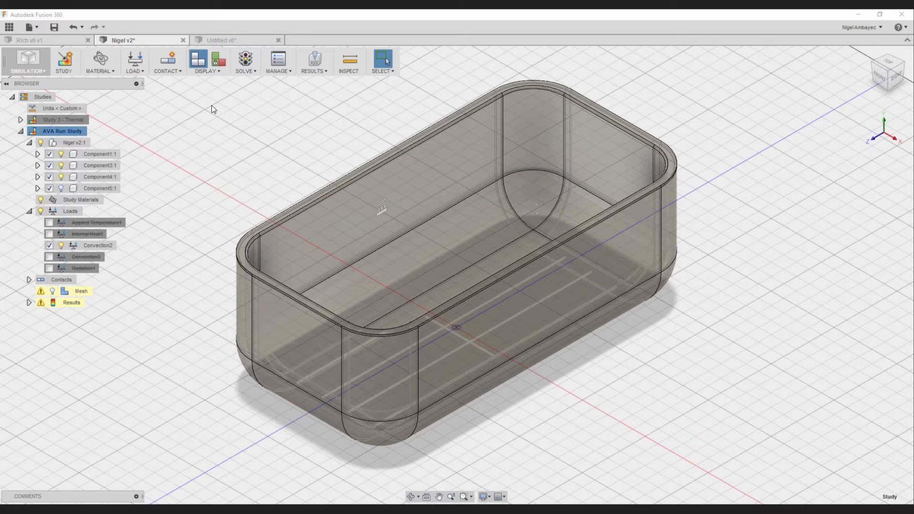
pyautogui.click(99, 62)
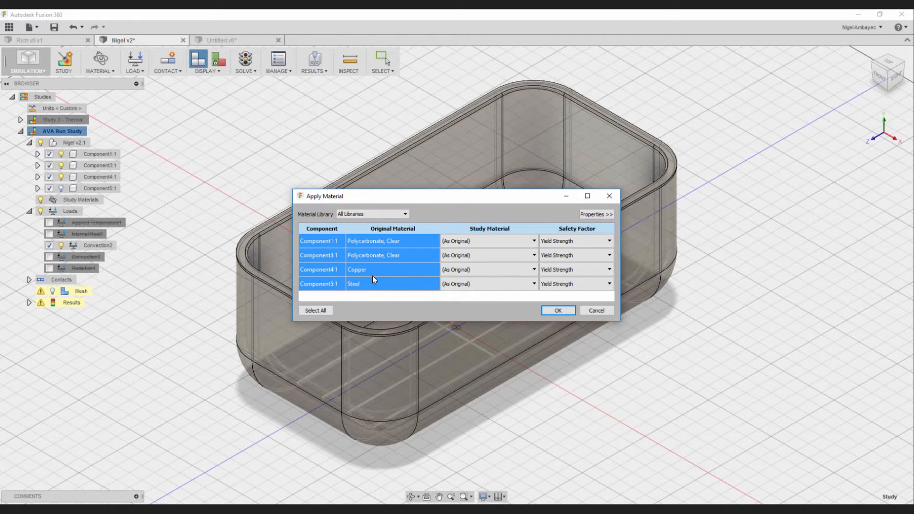
pyautogui.click(339, 283)
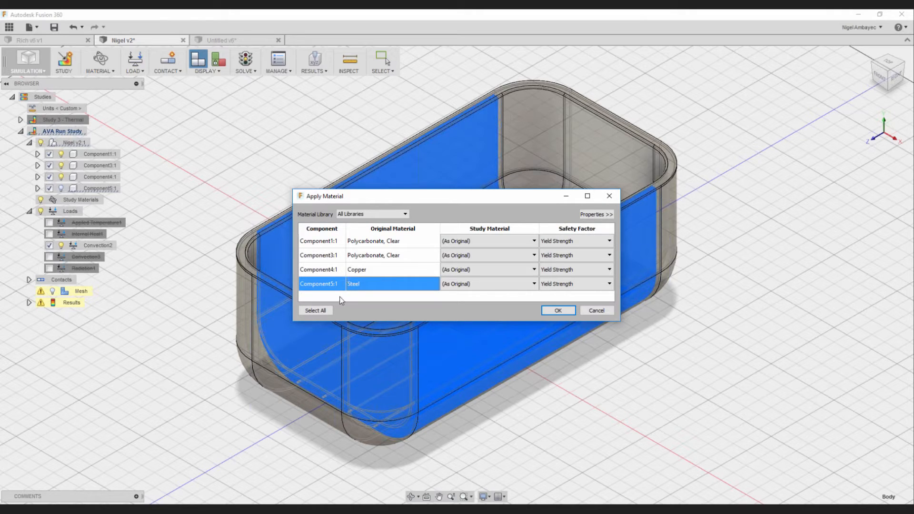
pyautogui.click(333, 271)
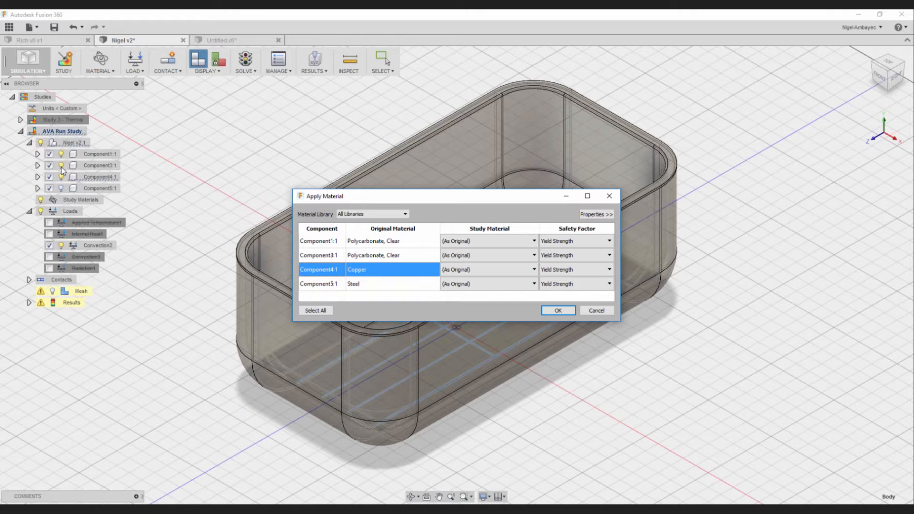
pyautogui.click(590, 312)
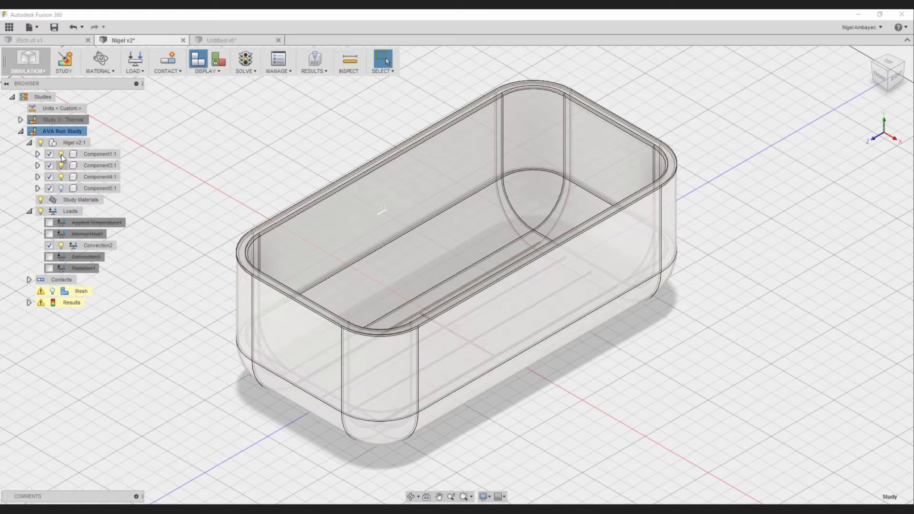
# - Hide Component1 in the AVA Run Study model
pyautogui.click(62, 154)
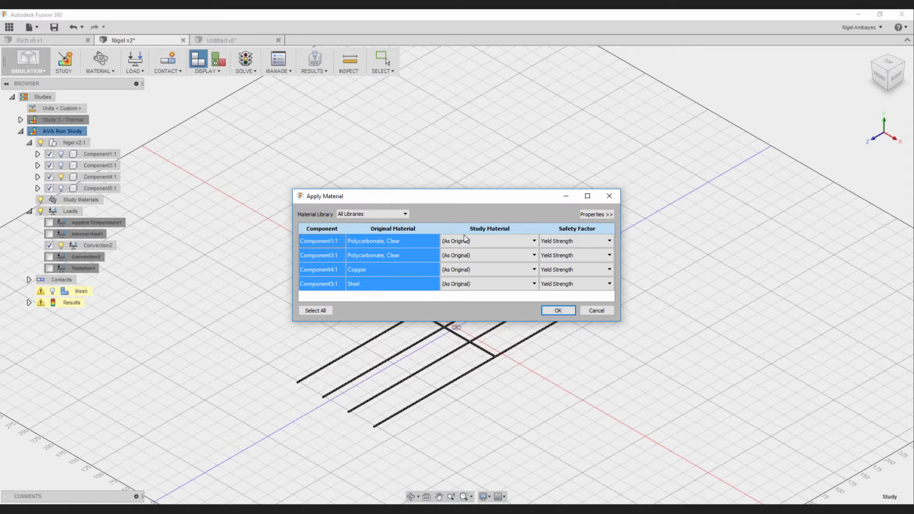
# - Set the study material of all four components to Plywood, Finish
pyautogui.click(471, 284)
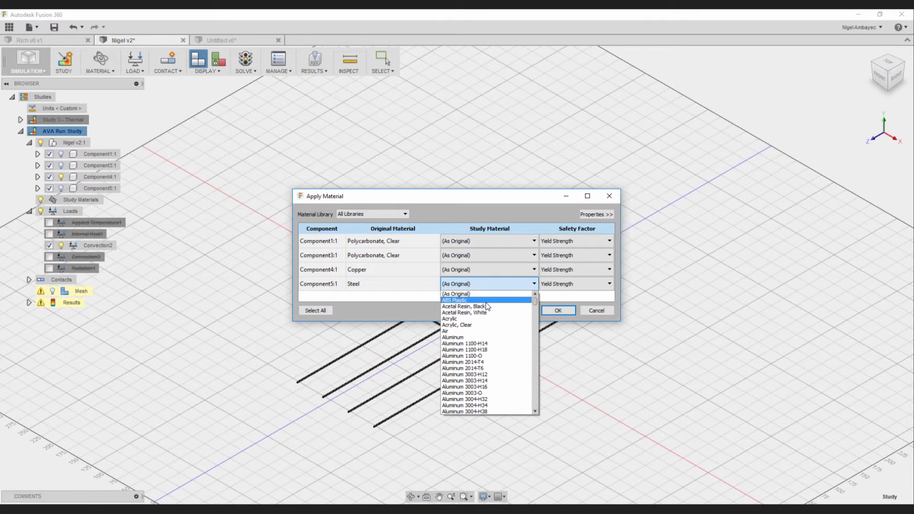
pyautogui.scroll(-3, 486, 301)
pyautogui.scroll(-10, 500, 350)
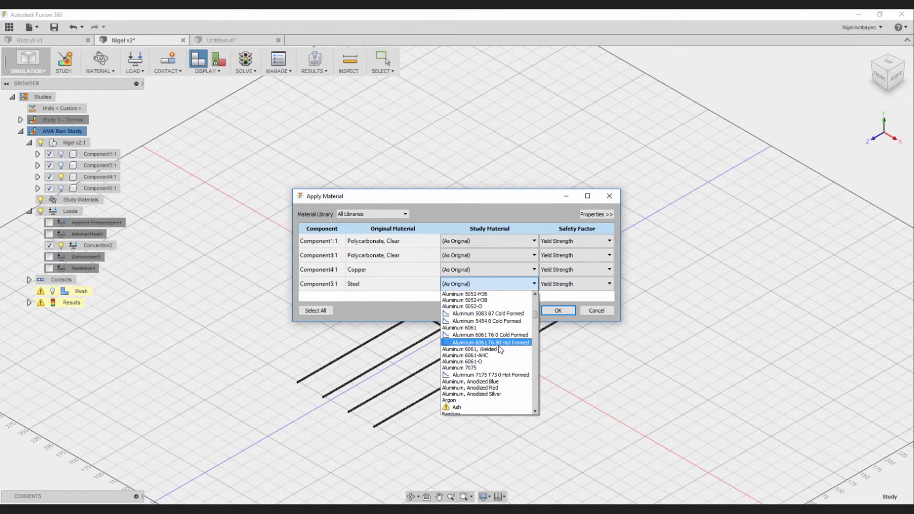
pyautogui.scroll(-20, 501, 354)
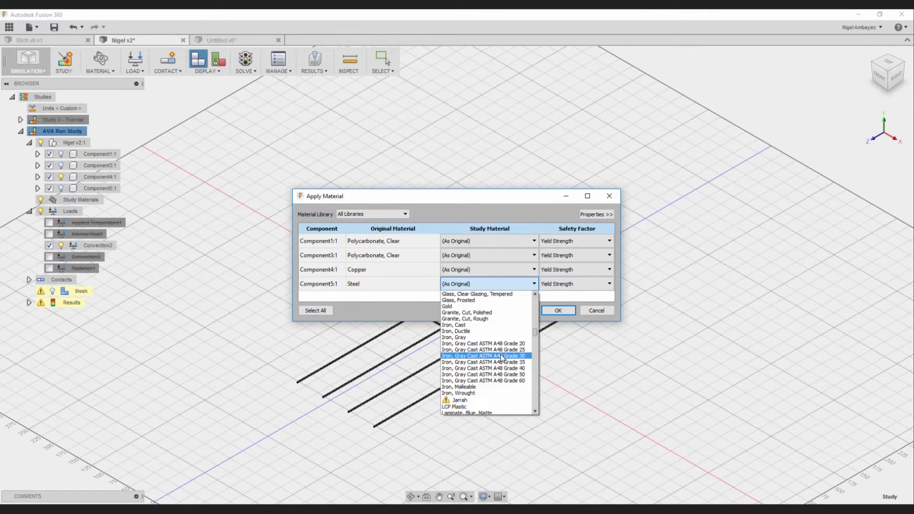
pyautogui.scroll(-12, 502, 356)
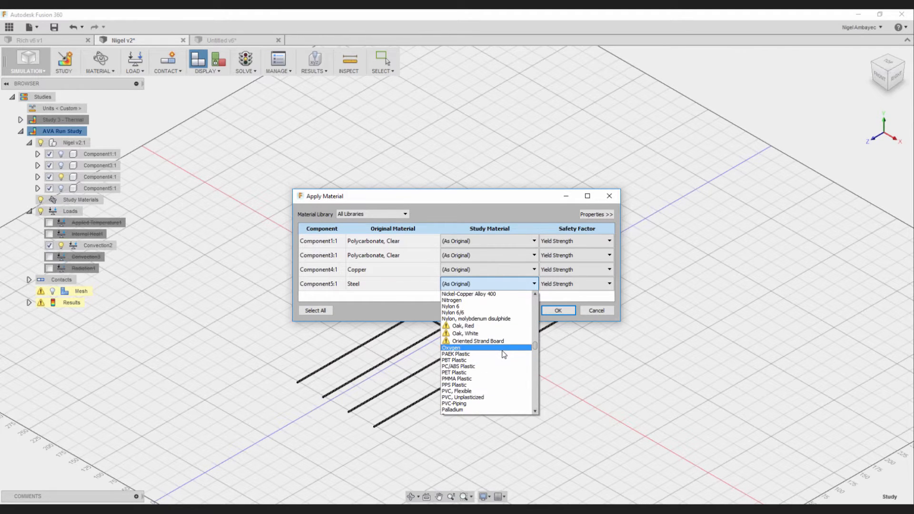
pyautogui.scroll(-4, 492, 356)
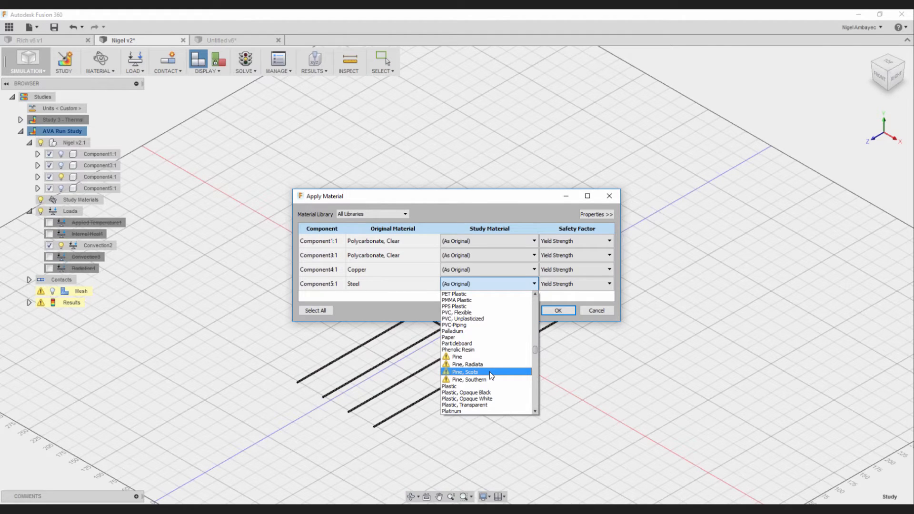
pyautogui.scroll(-4, 490, 371)
pyautogui.click(489, 363)
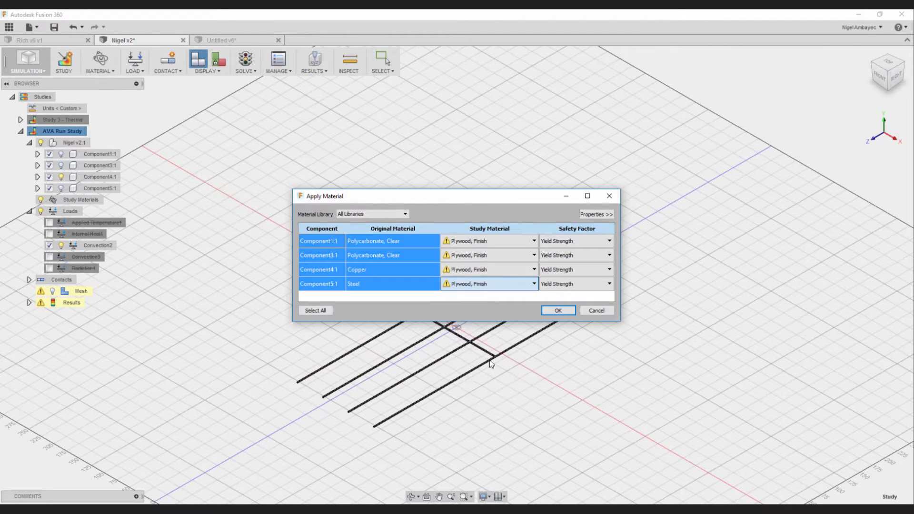
# - Reset the study material of Component1, Component3 and Component4 to (As Original)
pyautogui.click(496, 240)
pyautogui.click(403, 241)
pyautogui.click(484, 240)
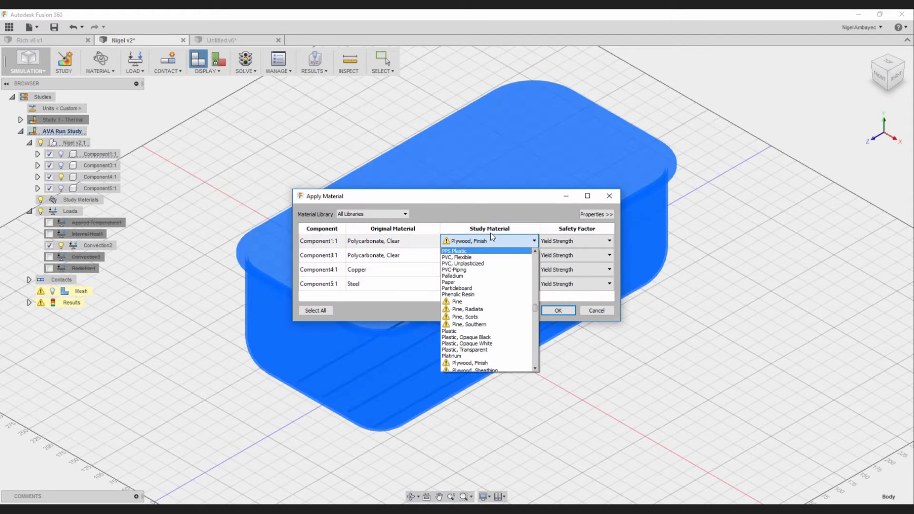
pyautogui.click(492, 239)
pyautogui.click(475, 243)
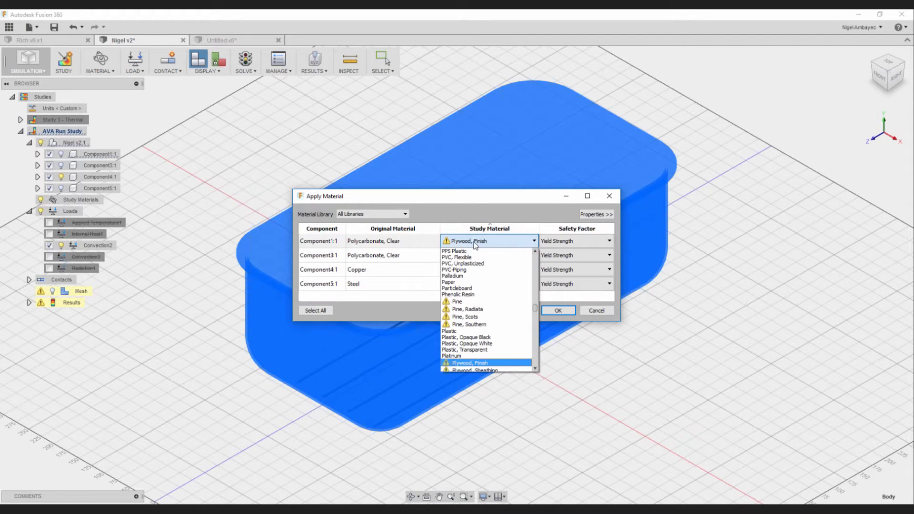
pyautogui.keyDown('ctrl'); pyautogui.click(390, 270); pyautogui.keyUp('ctrl')
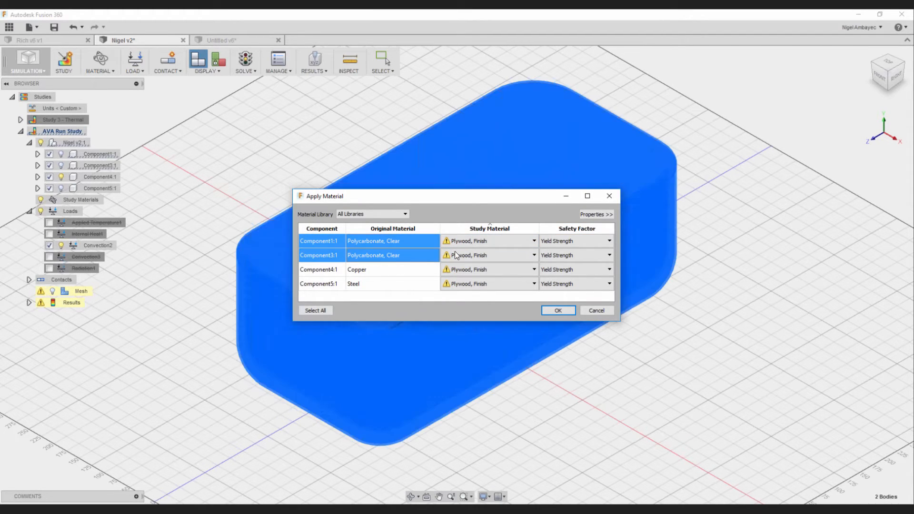
pyautogui.click(494, 241)
pyautogui.scroll(20, 503, 292)
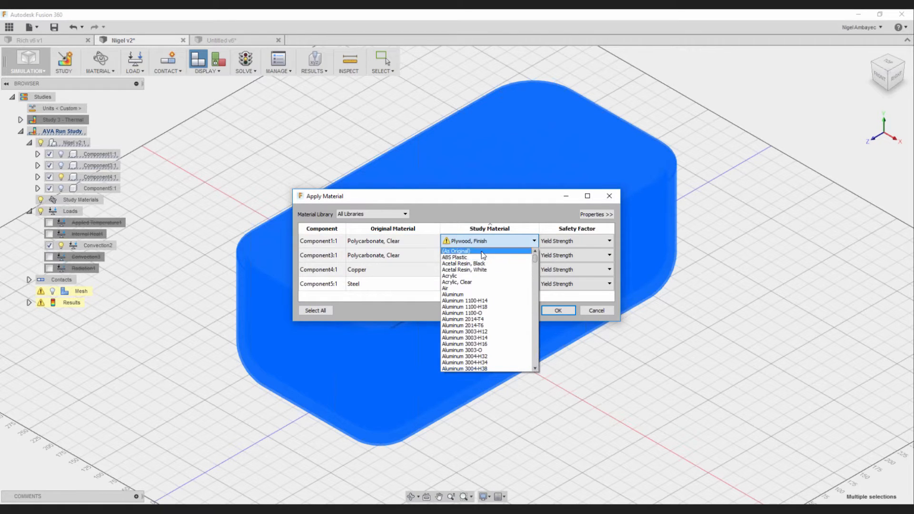
pyautogui.click(481, 251)
# - Assign Polycarbonate, Clear as the study material of Component5 and apply the material settings
pyautogui.click(493, 284)
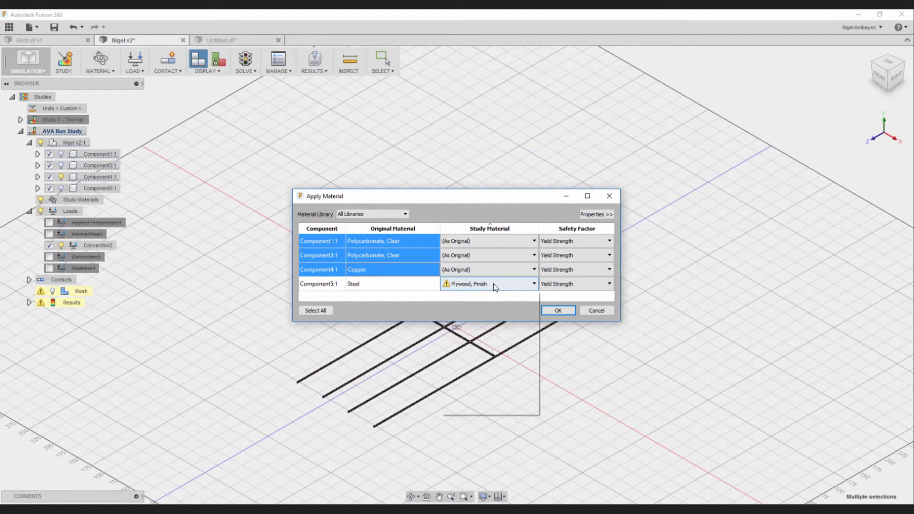
pyautogui.click(373, 300)
pyautogui.click(483, 288)
pyautogui.scroll(-3, 484, 353)
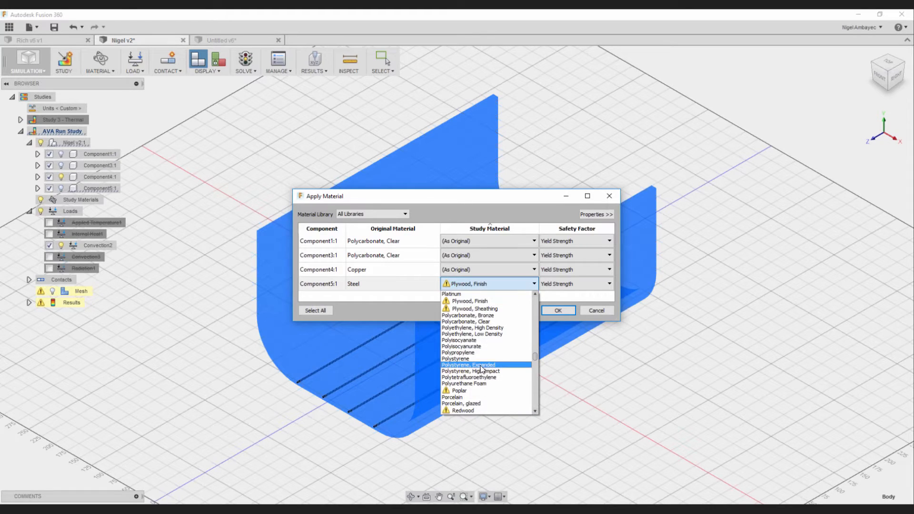
pyautogui.click(468, 322)
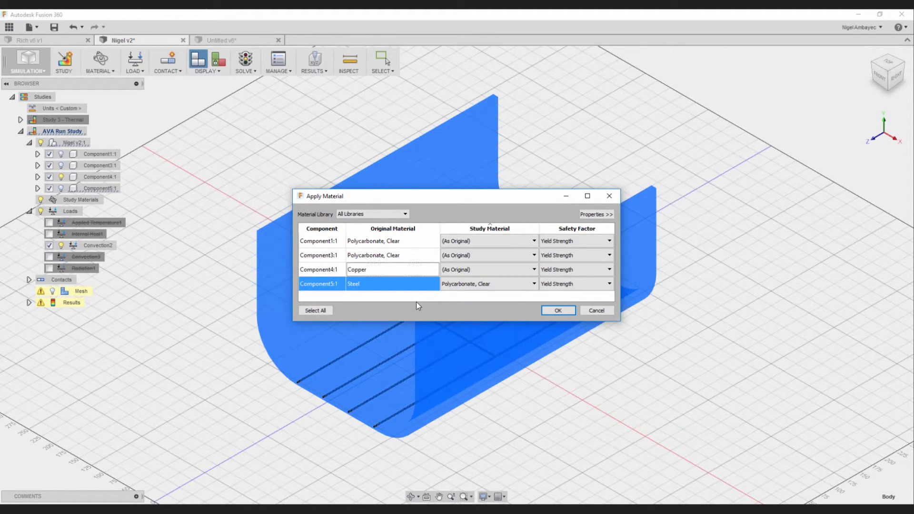
pyautogui.click(559, 312)
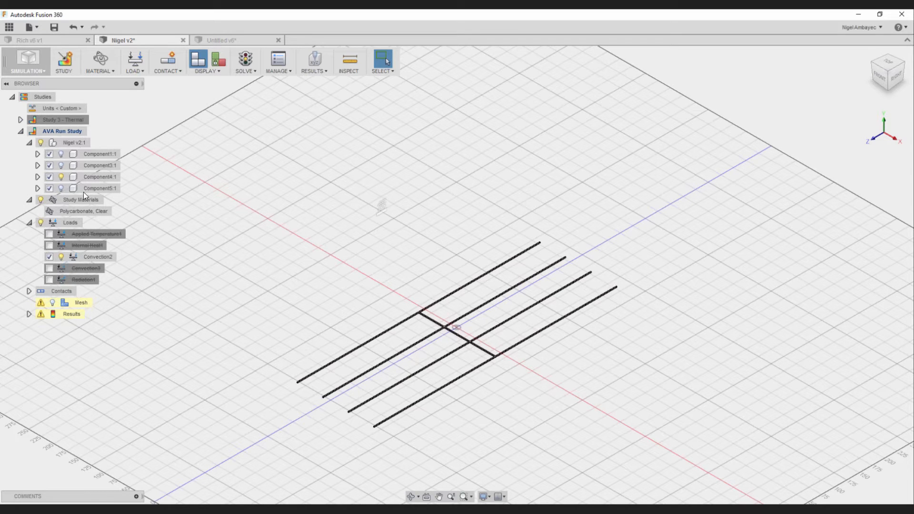
# - Show Component5 and hide Component4 in the study model
pyautogui.click(53, 187)
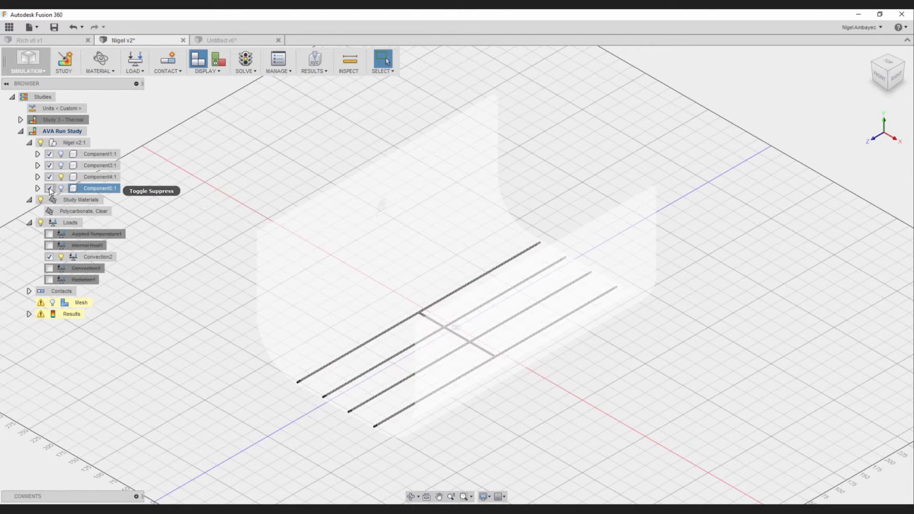
pyautogui.click(61, 177)
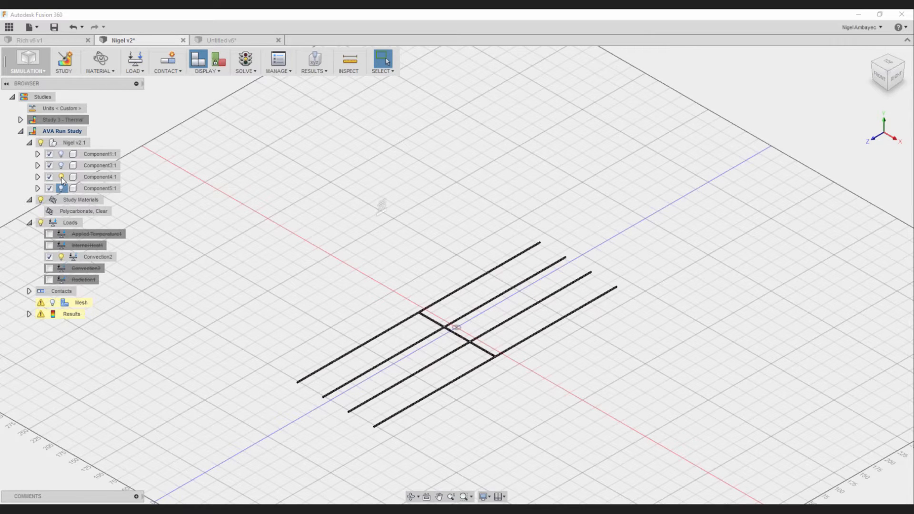
pyautogui.click(61, 176)
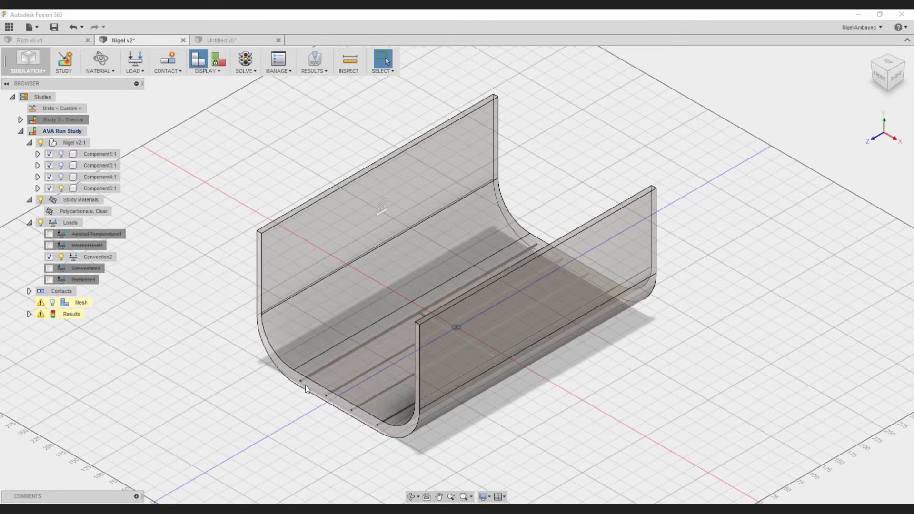
# - Review the study's existing loads and the load type options for a new thermal load, without adding one
pyautogui.click(29, 223)
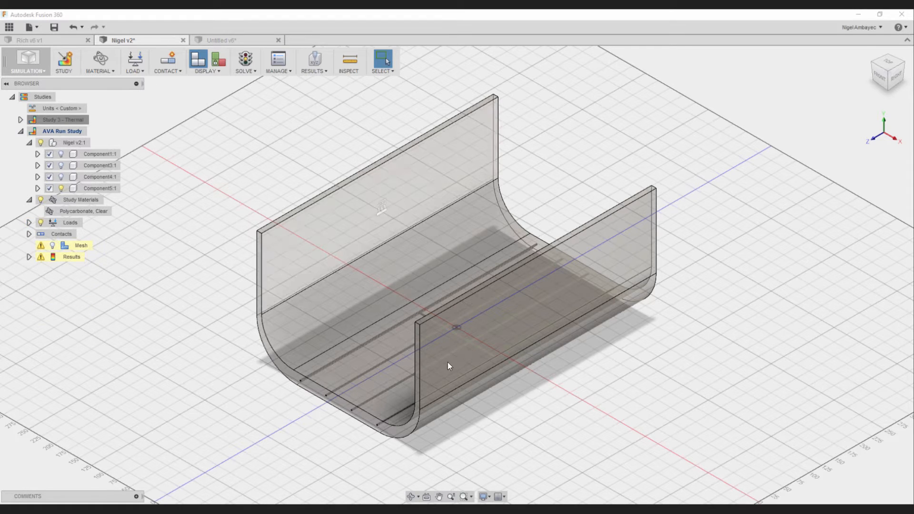
pyautogui.click(29, 222)
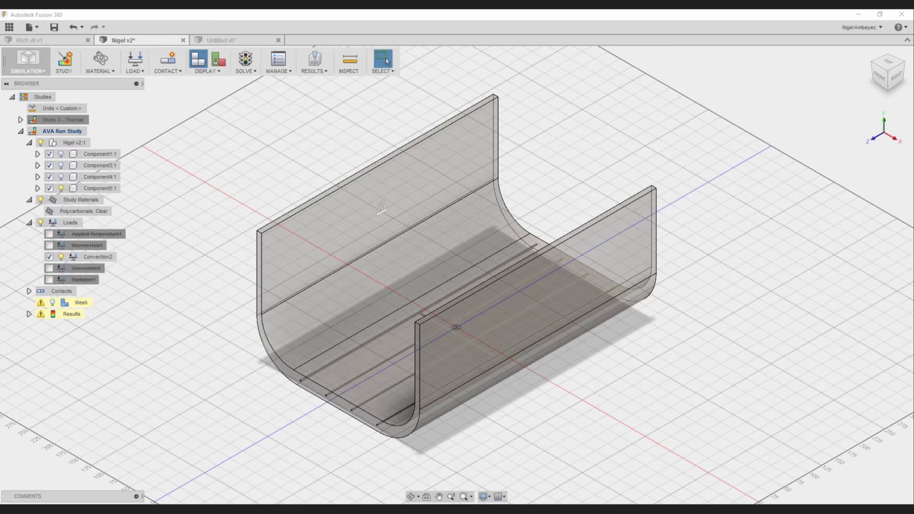
pyautogui.click(188, 259)
pyautogui.click(70, 223)
pyautogui.click(133, 61)
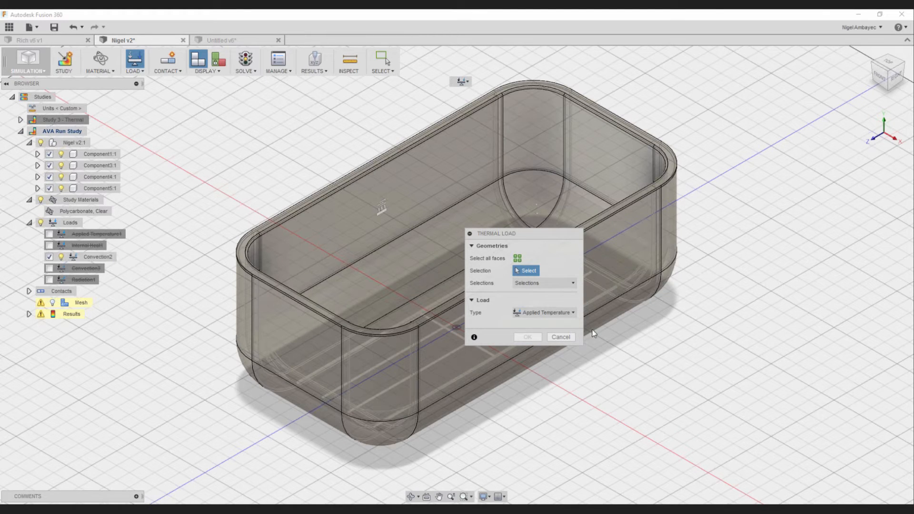
pyautogui.click(546, 314)
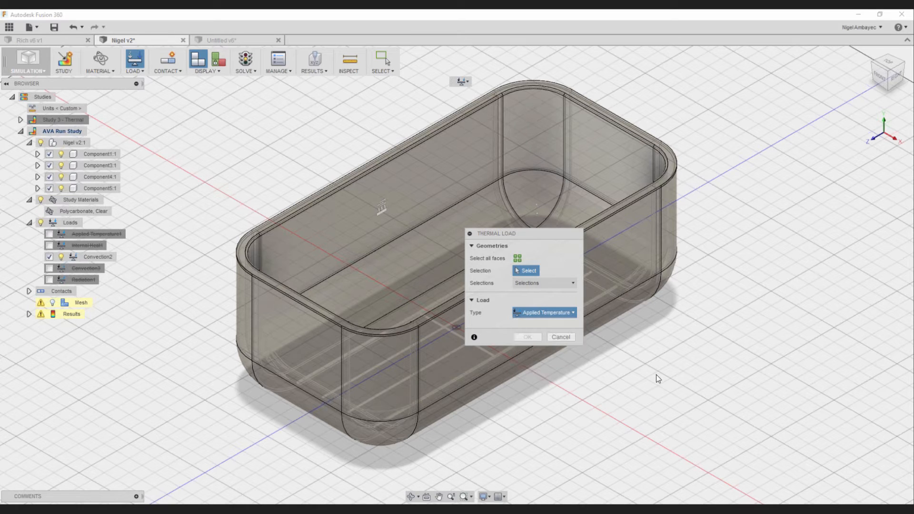
pyautogui.click(572, 338)
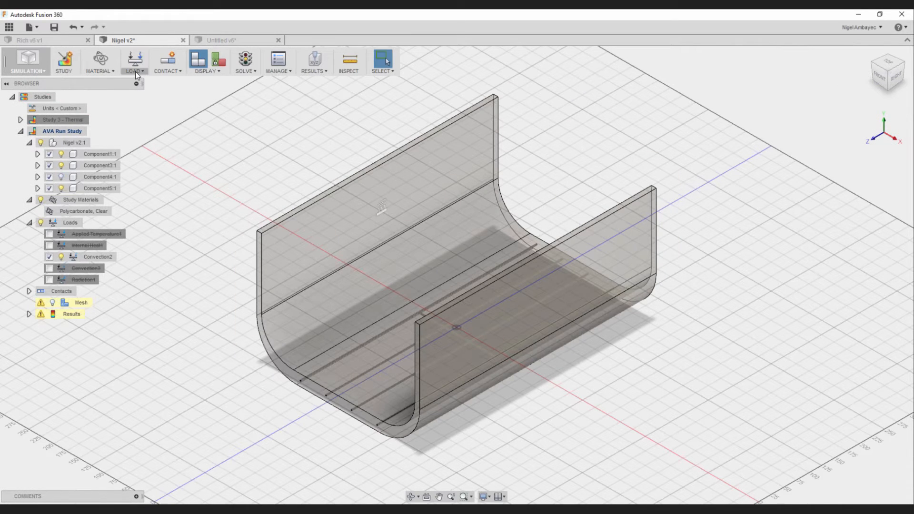
# - Add a constant internal heat load of 600 W to Body1 of Component4
pyautogui.click(135, 71)
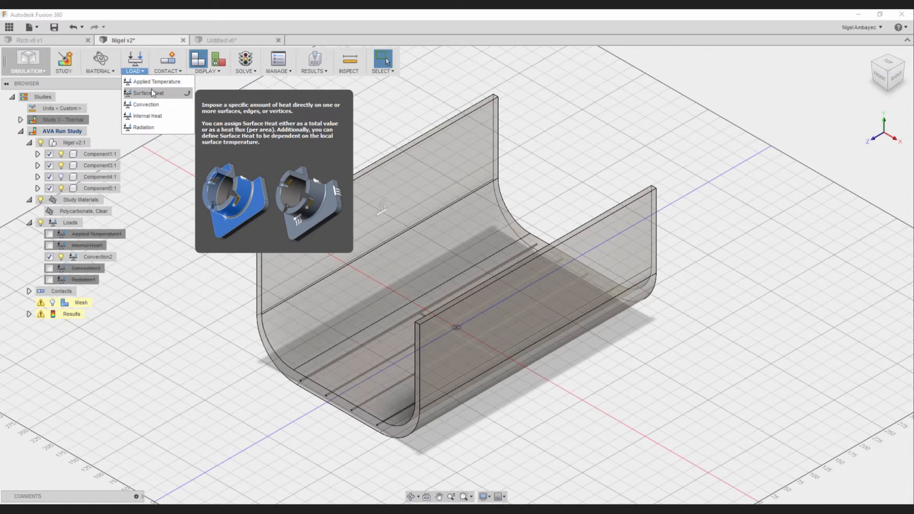
pyautogui.click(158, 115)
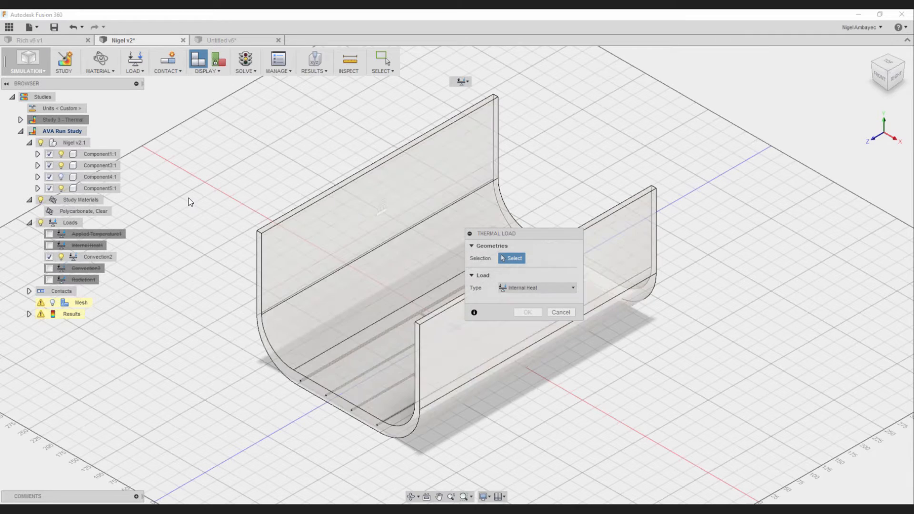
pyautogui.click(37, 177)
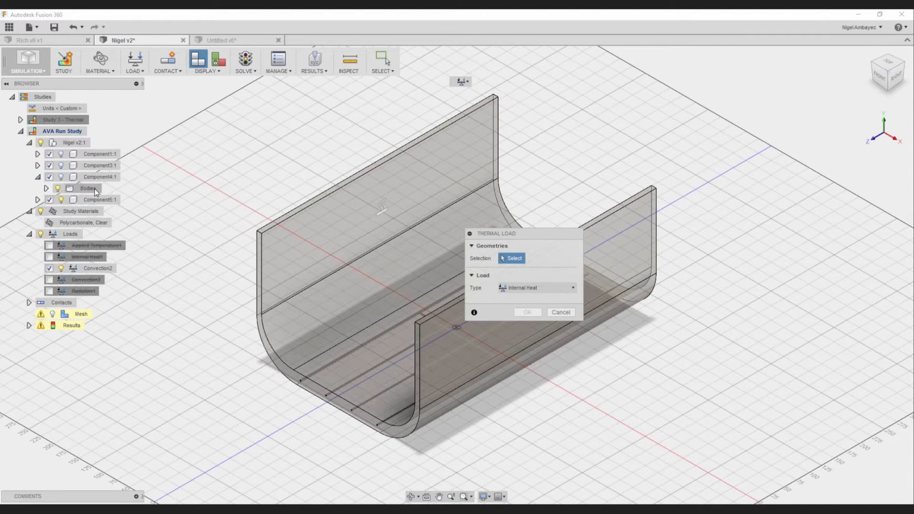
pyautogui.click(94, 189)
pyautogui.click(46, 188)
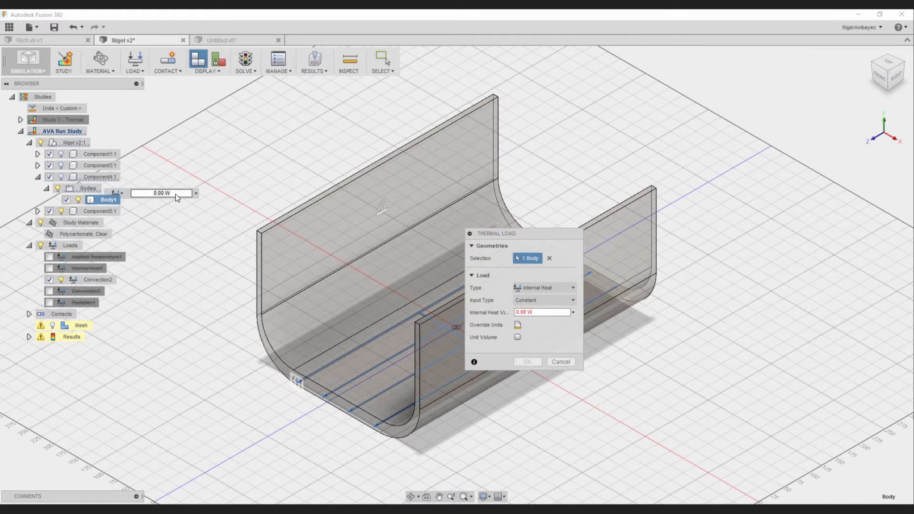
pyautogui.moveTo(525, 313); pyautogui.dragTo(517, 313)
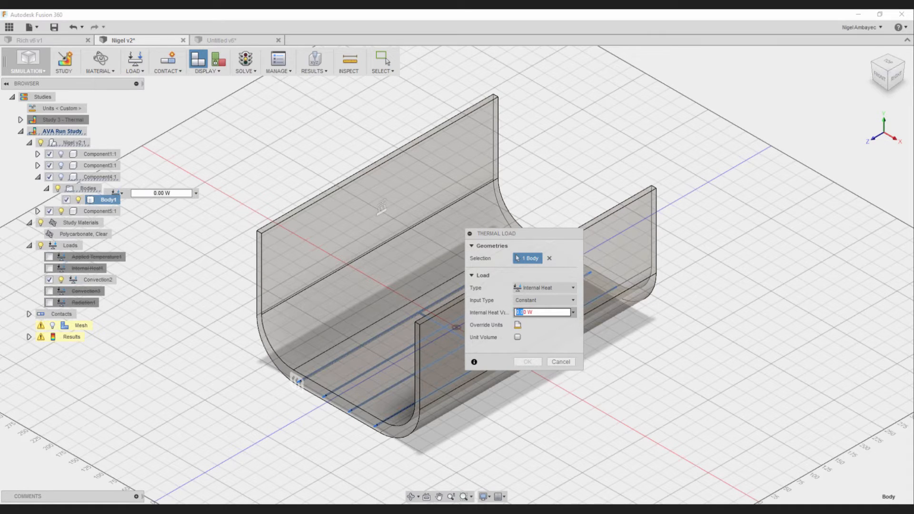
pyautogui.write('60')
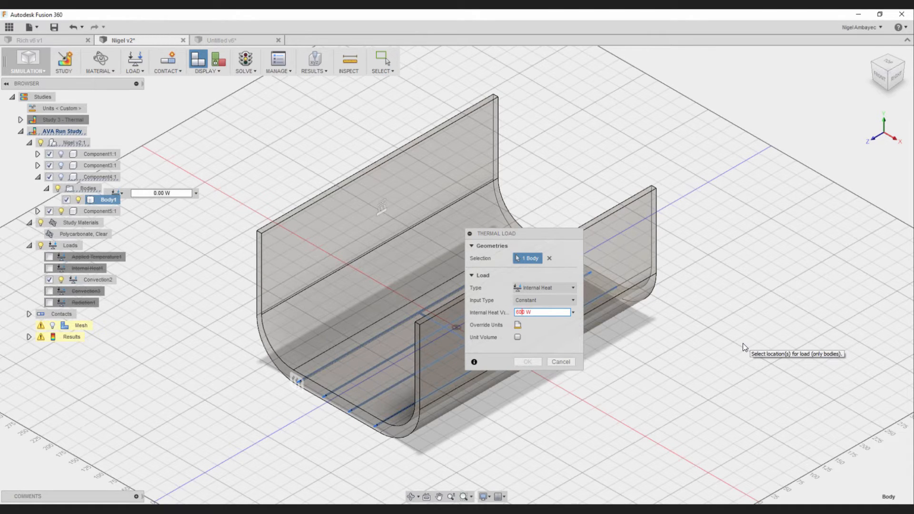
pyautogui.press('Return')
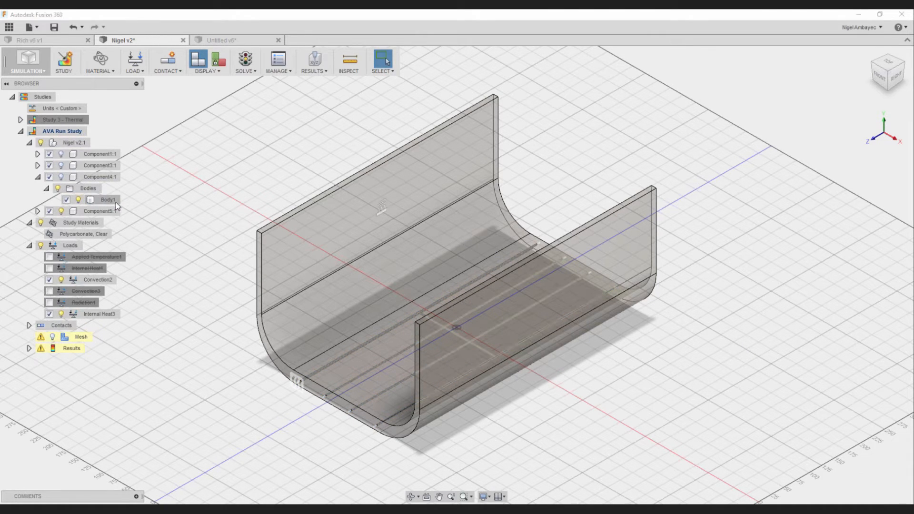
# - Set the internal heat load on Component4's body to 60 W
pyautogui.click(117, 202)
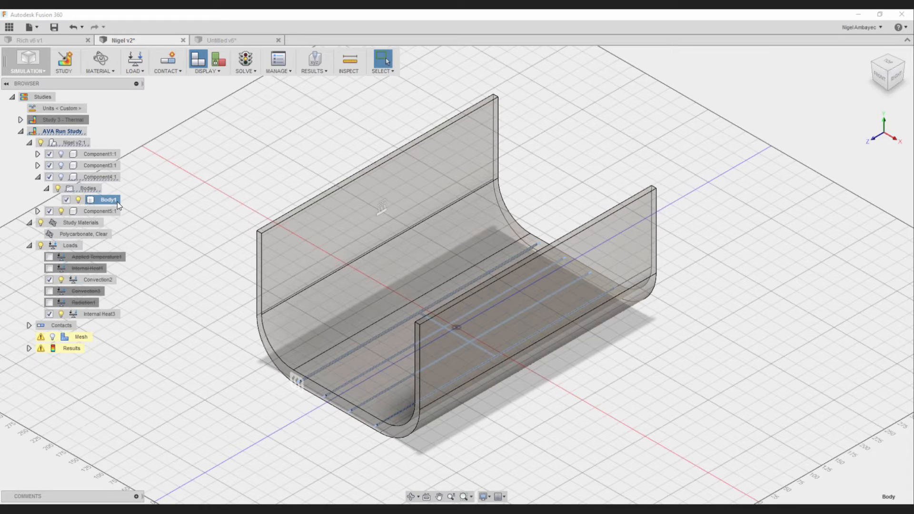
pyautogui.rightClick(117, 201)
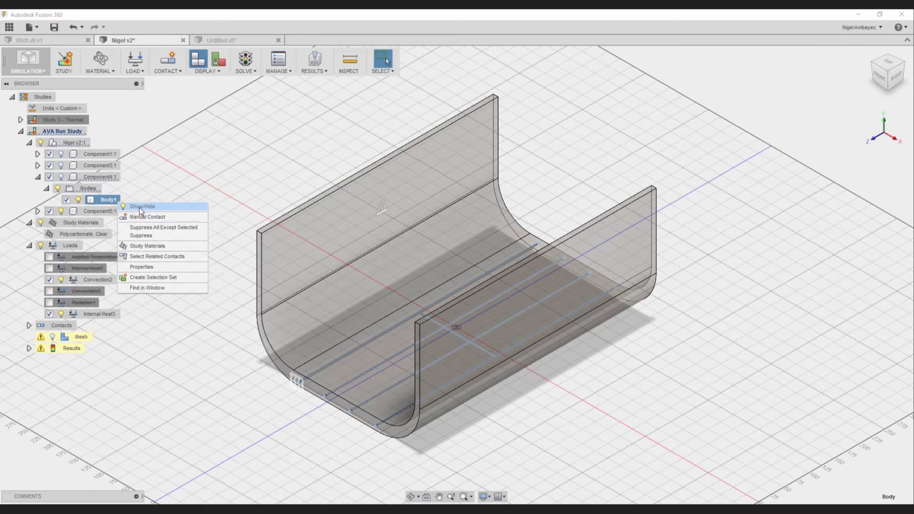
pyautogui.click(96, 315)
pyautogui.doubleClick(96, 316)
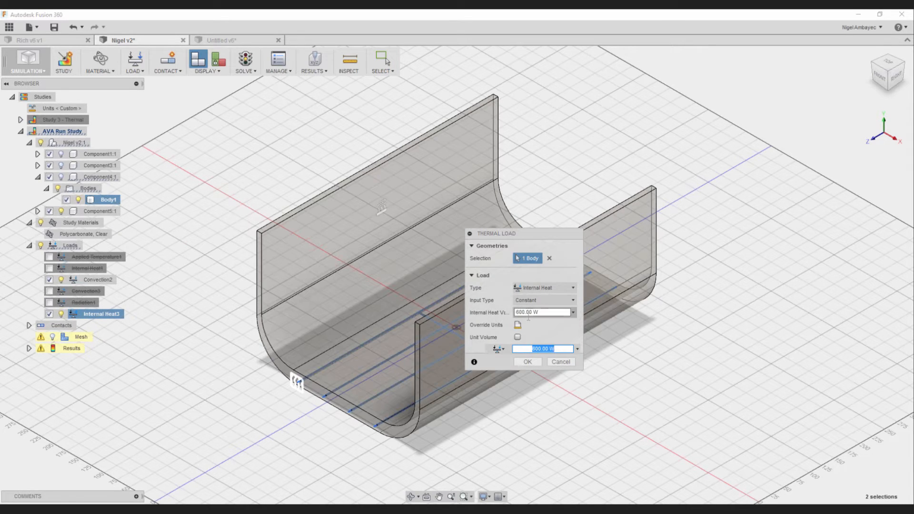
pyautogui.click(565, 313)
pyautogui.press('BackSpace')
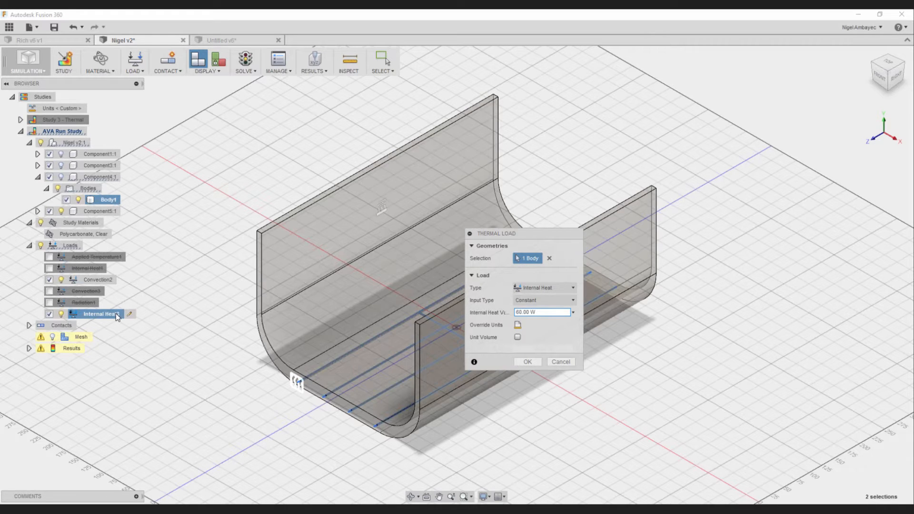
pyautogui.click(522, 362)
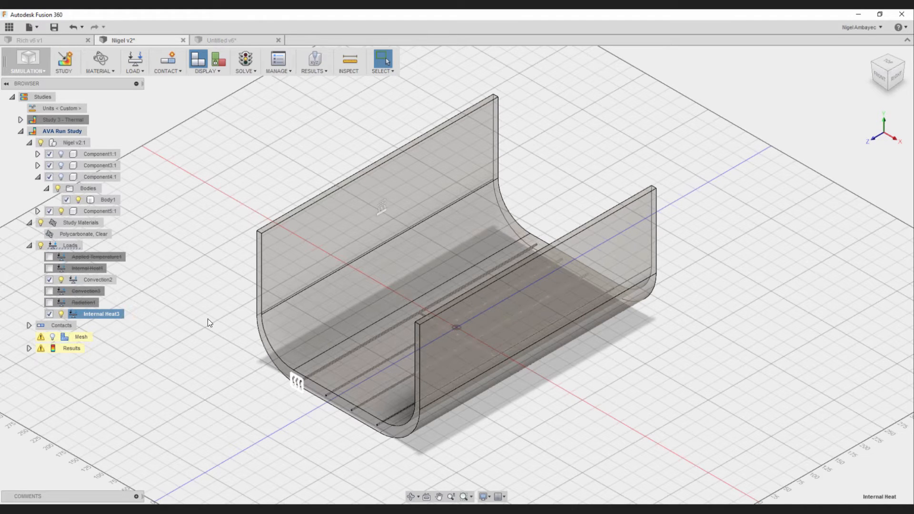
# - Show the hidden components and add a constant radiation load to all faces, with emissivity 1.00 and 20 C ambient temperature
pyautogui.click(62, 155)
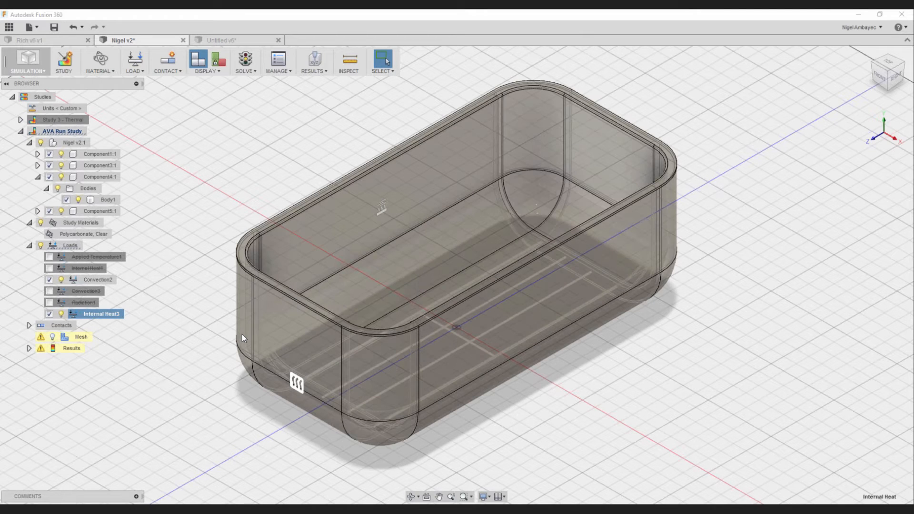
pyautogui.click(143, 70)
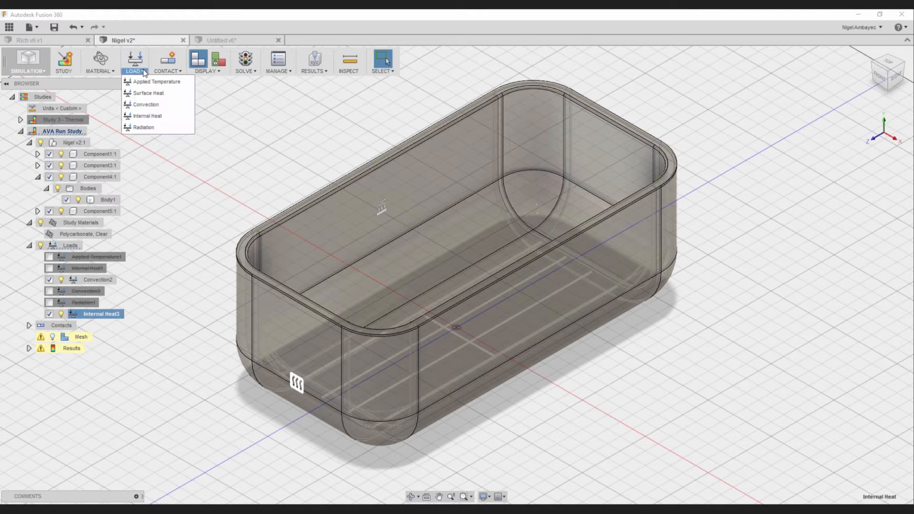
pyautogui.click(164, 127)
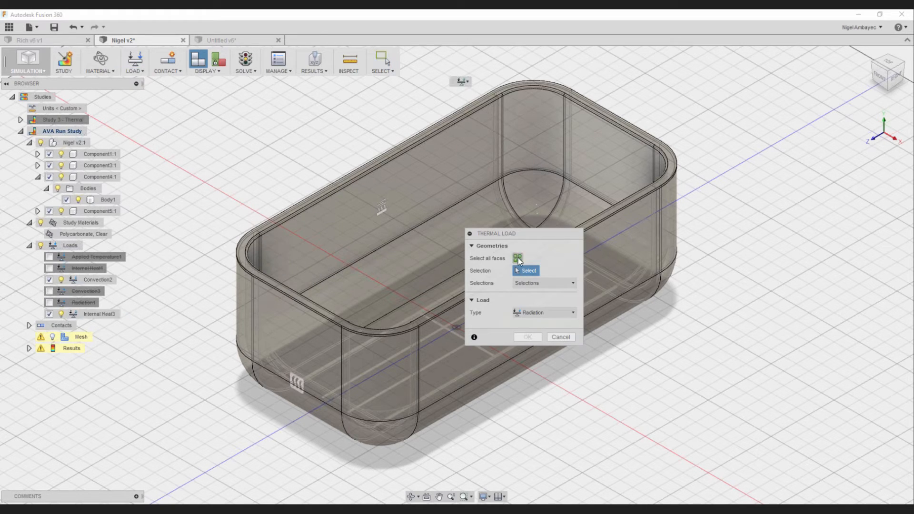
pyautogui.click(520, 261)
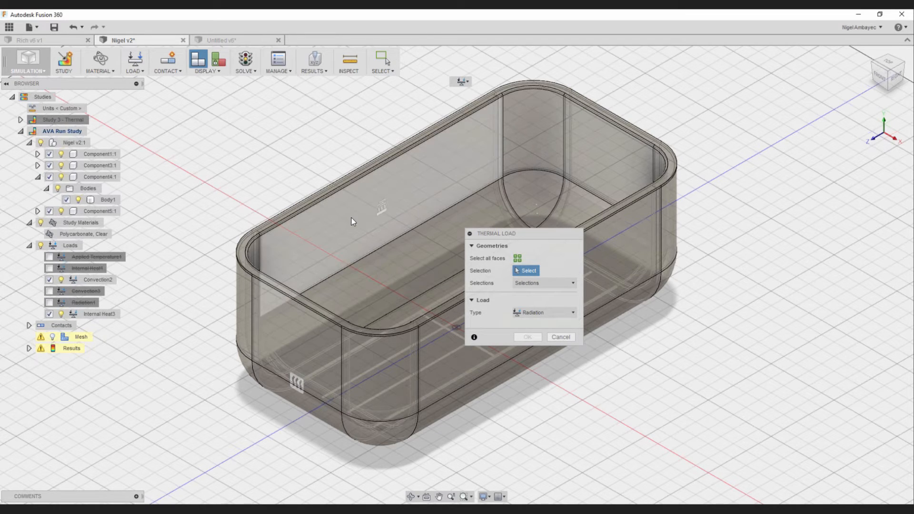
pyautogui.click(418, 257)
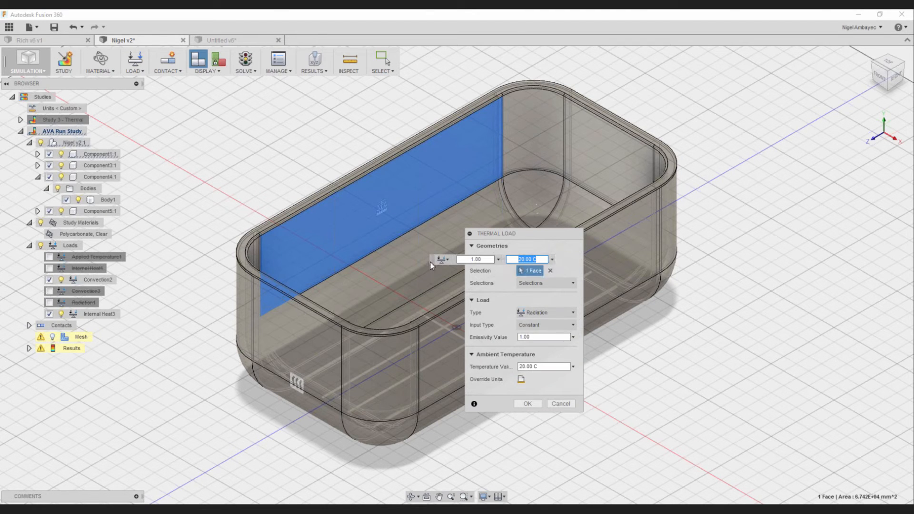
pyautogui.moveTo(433, 260); pyautogui.dragTo(668, 263)
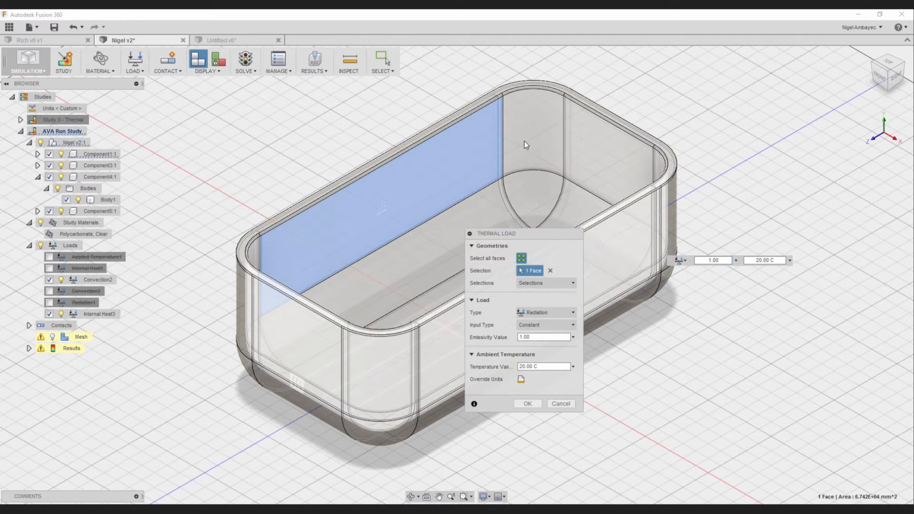
pyautogui.click(400, 380)
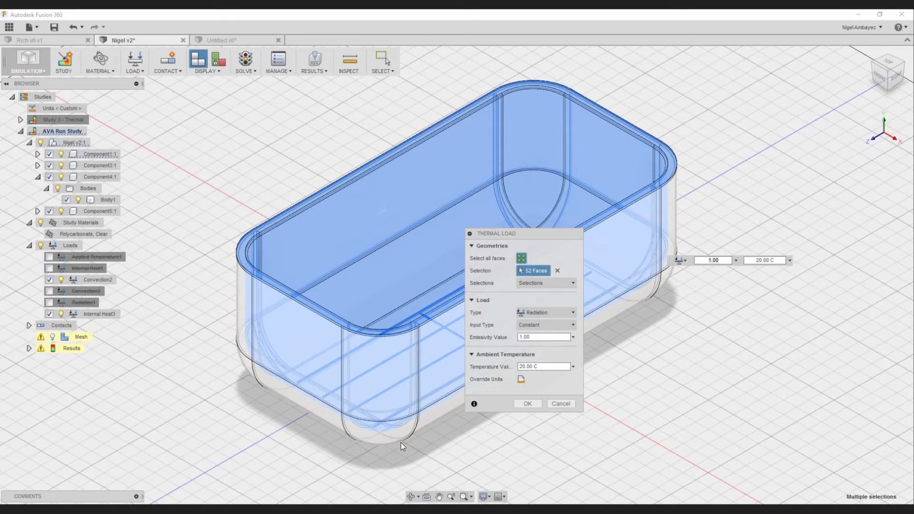
pyautogui.click(401, 442)
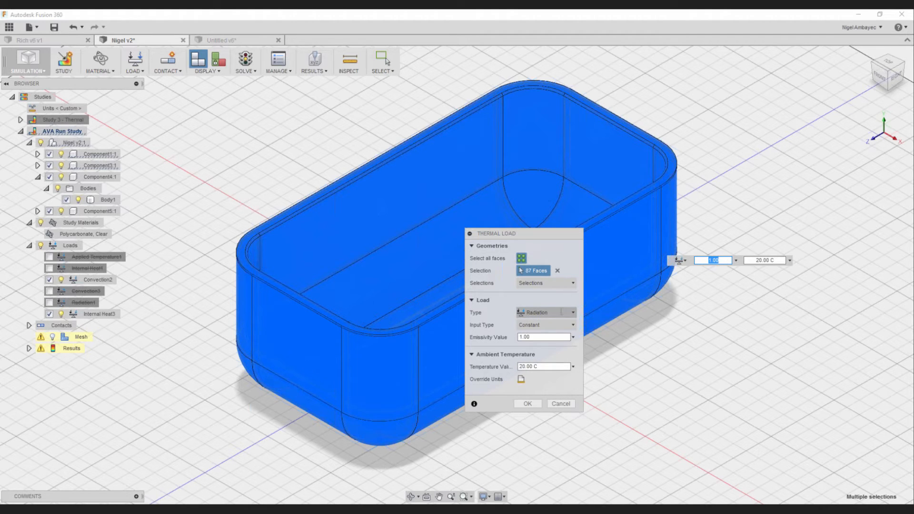
pyautogui.click(527, 404)
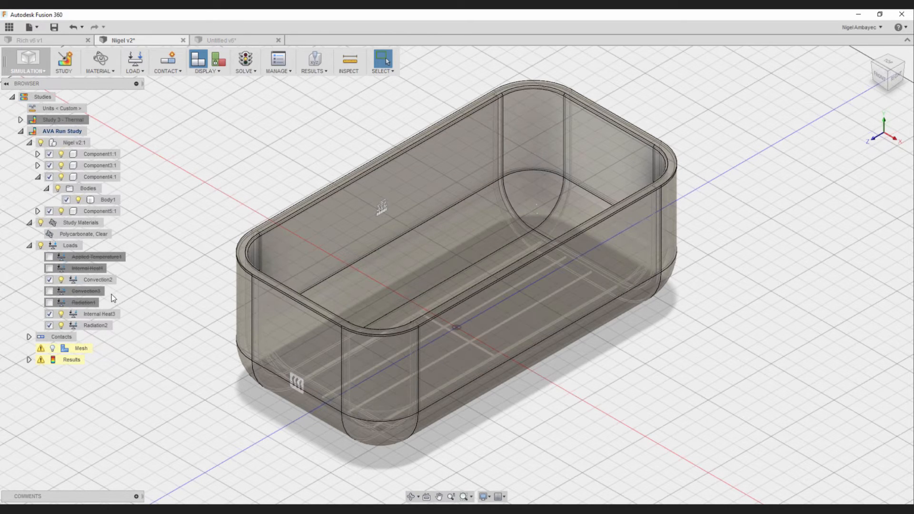
# - Activate the suppressed Applied Temperature1 and Convection3 loads, and check the Convection2 load's settings, keeping its Constant input type
pyautogui.click(49, 258)
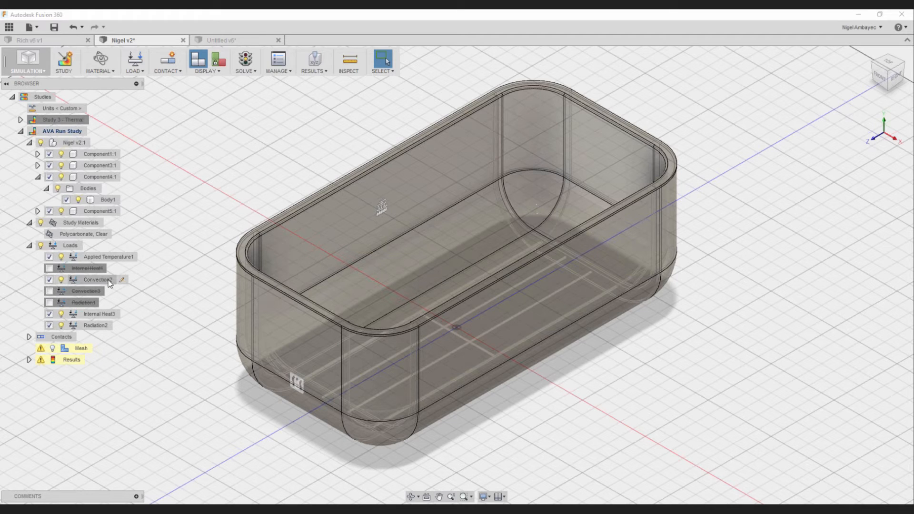
pyautogui.click(122, 281)
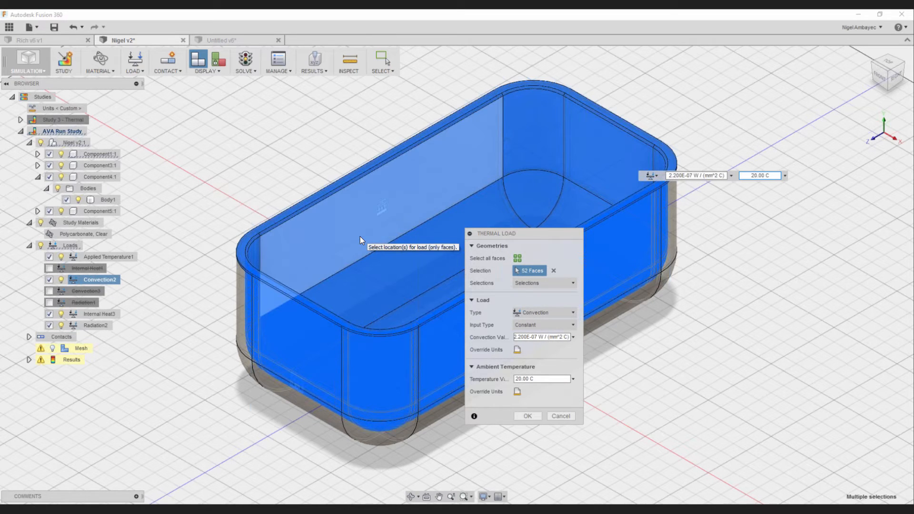
pyautogui.click(524, 337)
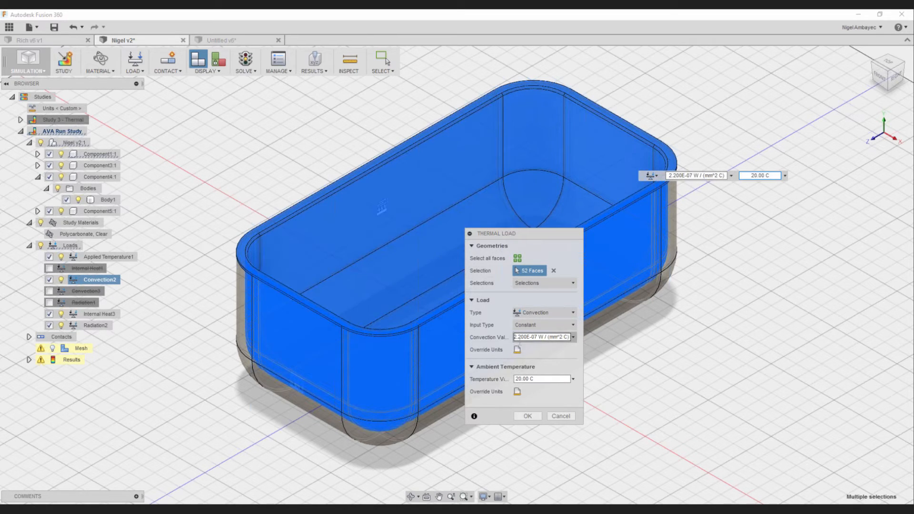
pyautogui.moveTo(530, 337); pyautogui.dragTo(514, 338)
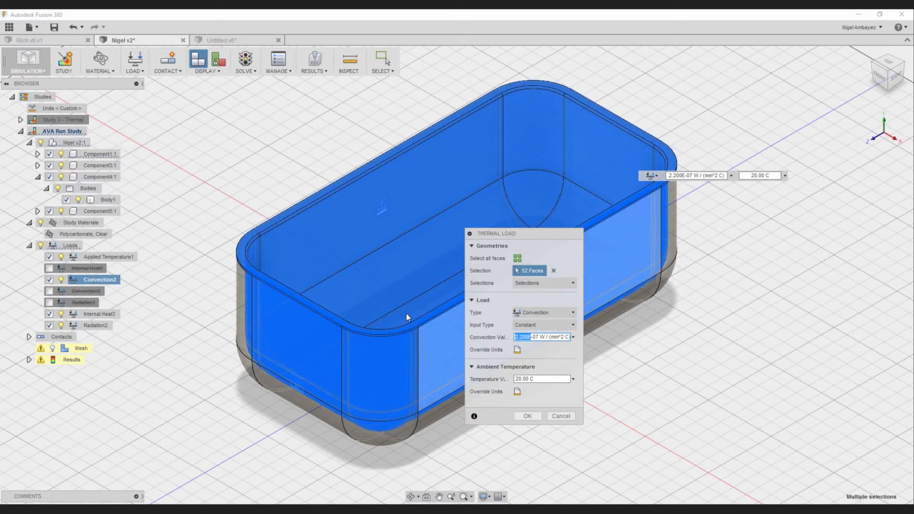
pyautogui.click(530, 338)
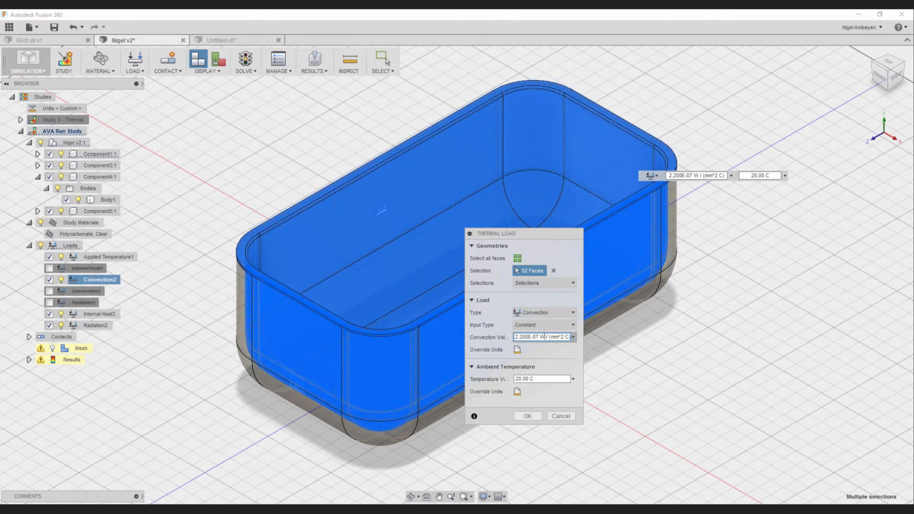
pyautogui.click(541, 327)
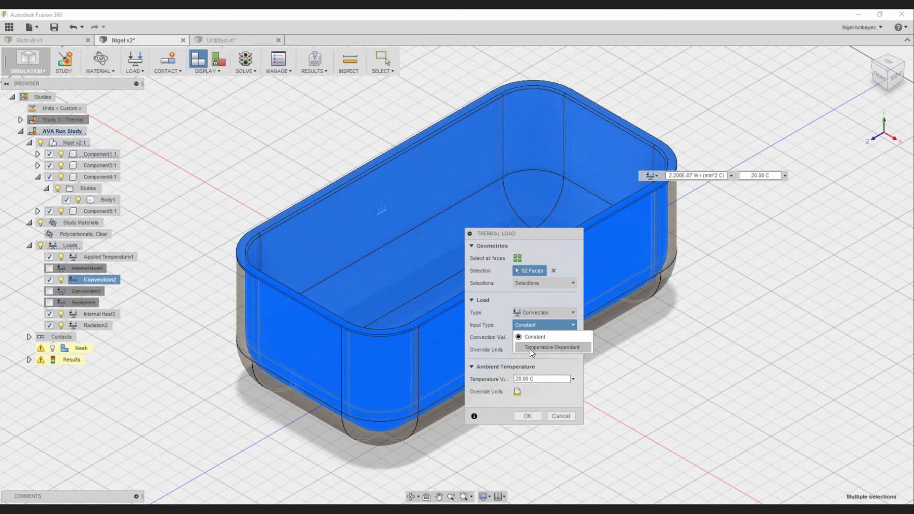
pyautogui.click(532, 340)
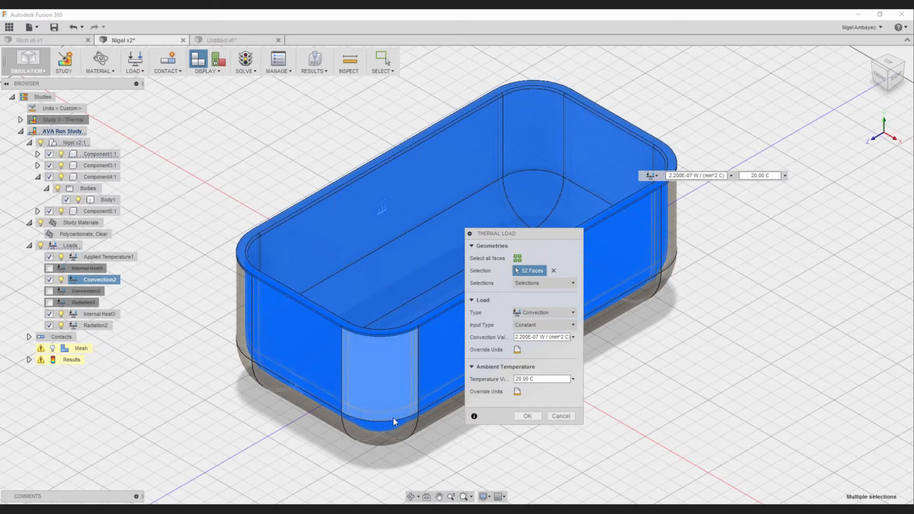
pyautogui.click(521, 417)
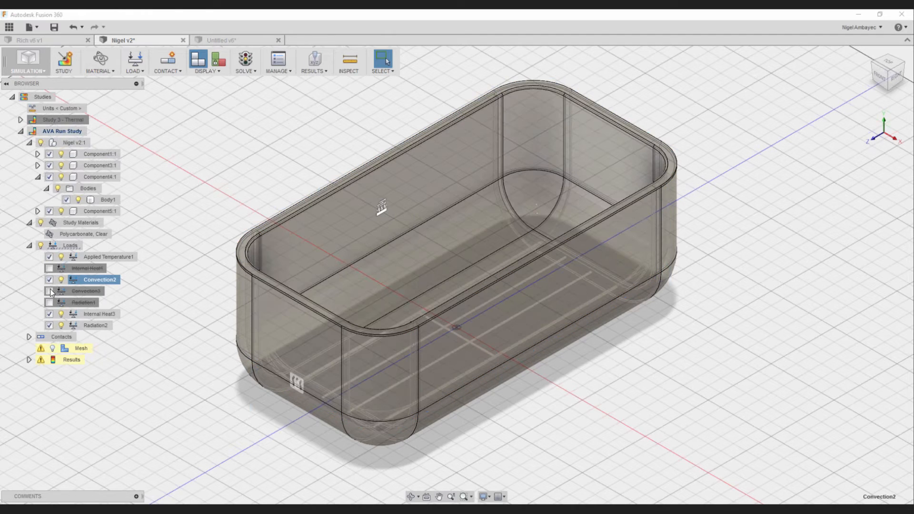
pyautogui.click(49, 290)
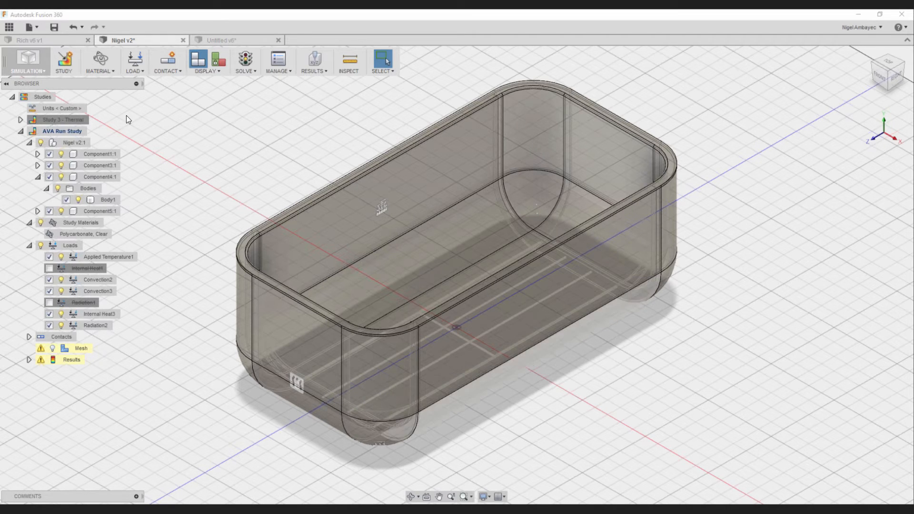
# - Generate automatic contacts for the study and look through the bonded contacts between the components
pyautogui.click(170, 72)
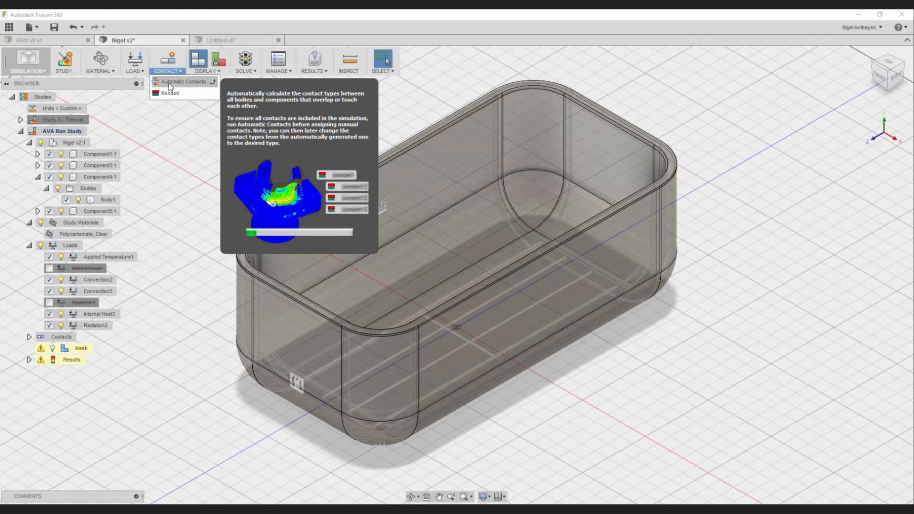
pyautogui.click(169, 83)
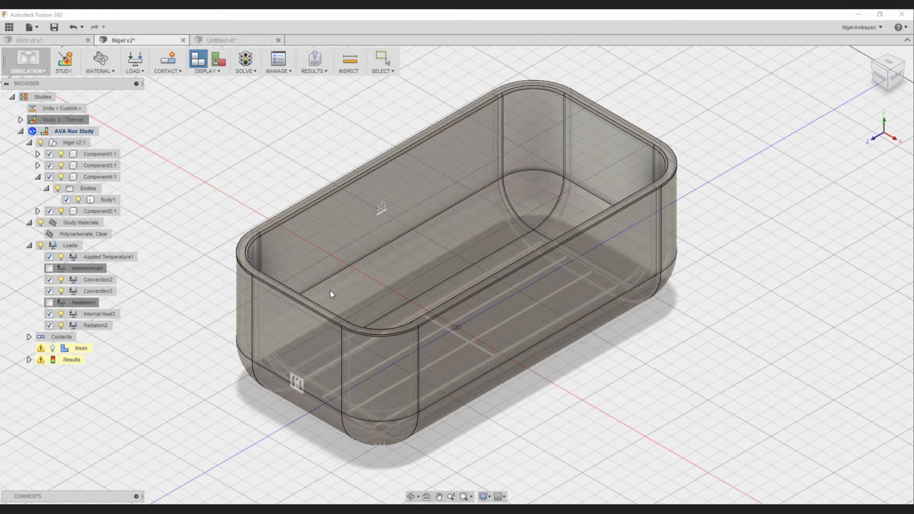
pyautogui.click(29, 337)
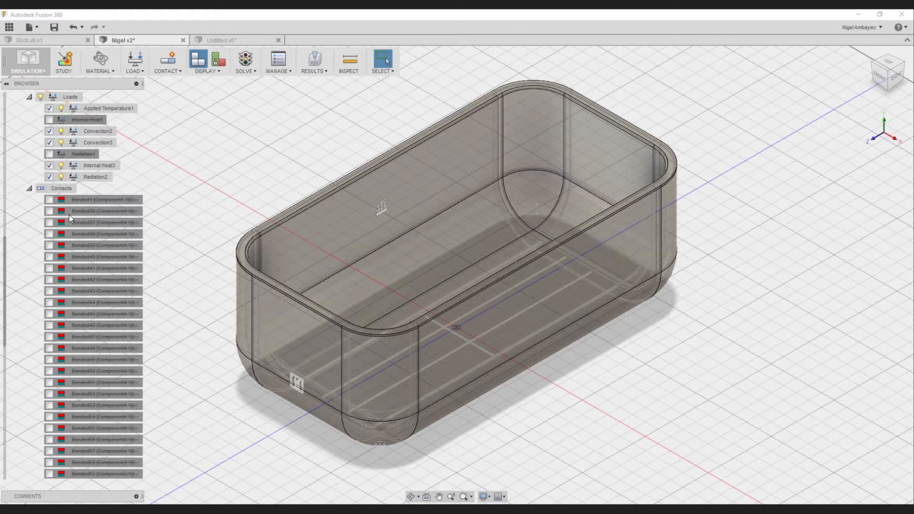
pyautogui.scroll(-15, 70, 212)
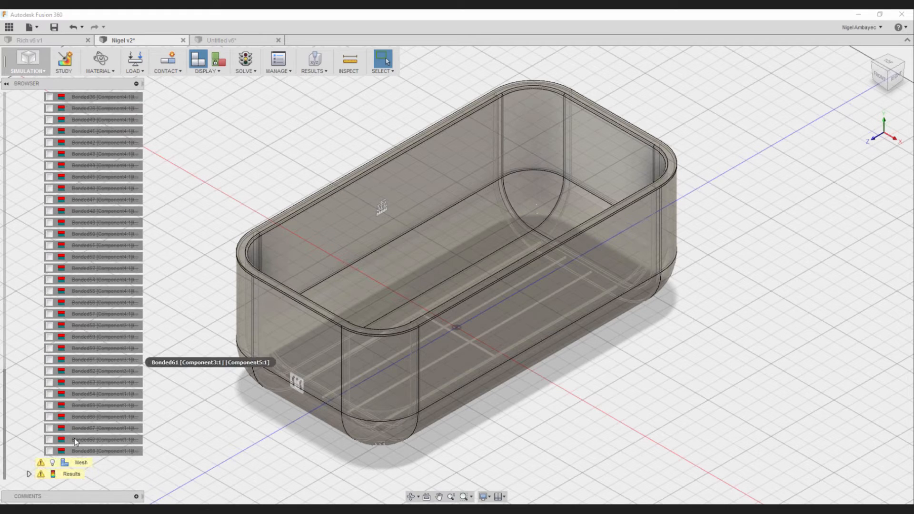
pyautogui.scroll(3, 53, 450)
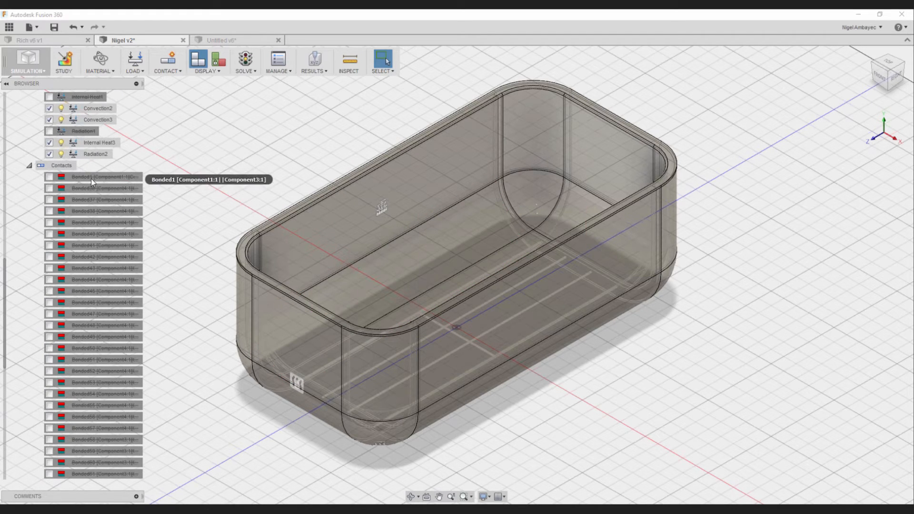
pyautogui.scroll(-3, 84, 439)
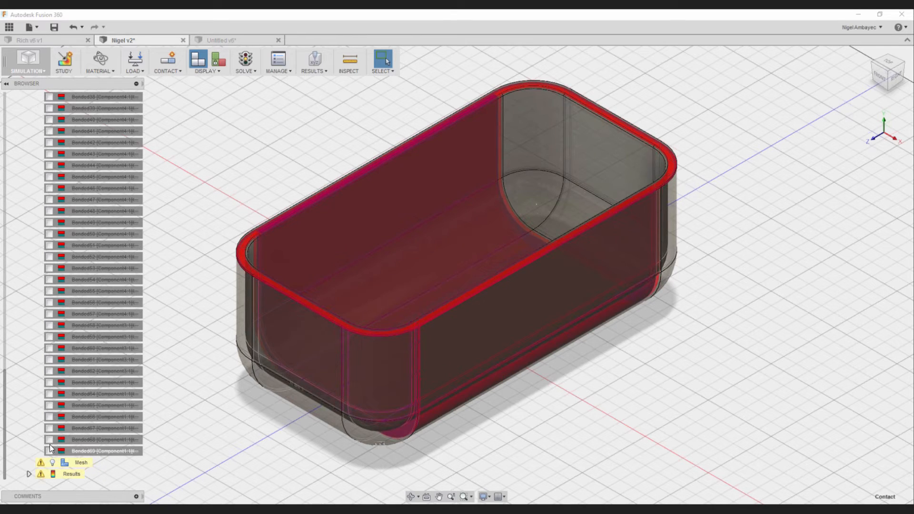
# - Activate the suppressed bonded contacts Bonded62 through Bonded69 in the study
pyautogui.click(50, 451)
pyautogui.click(49, 440)
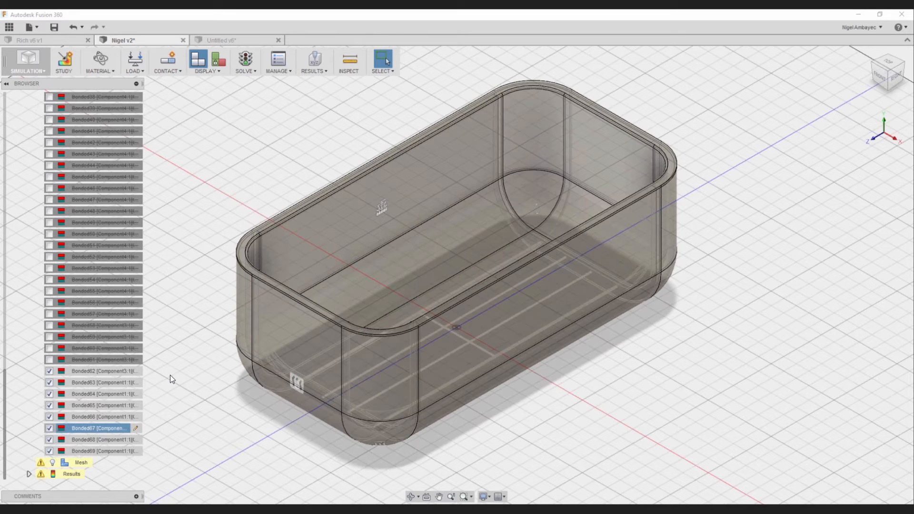
pyautogui.scroll(-3, 170, 375)
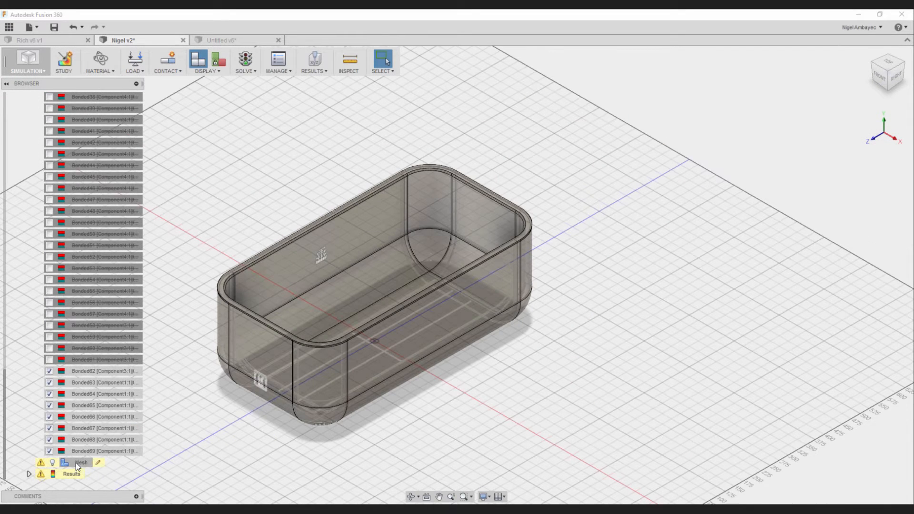
# - Look through the study's loads and contacts and examine the container's rim and corner up close
pyautogui.scroll(2, 99, 347)
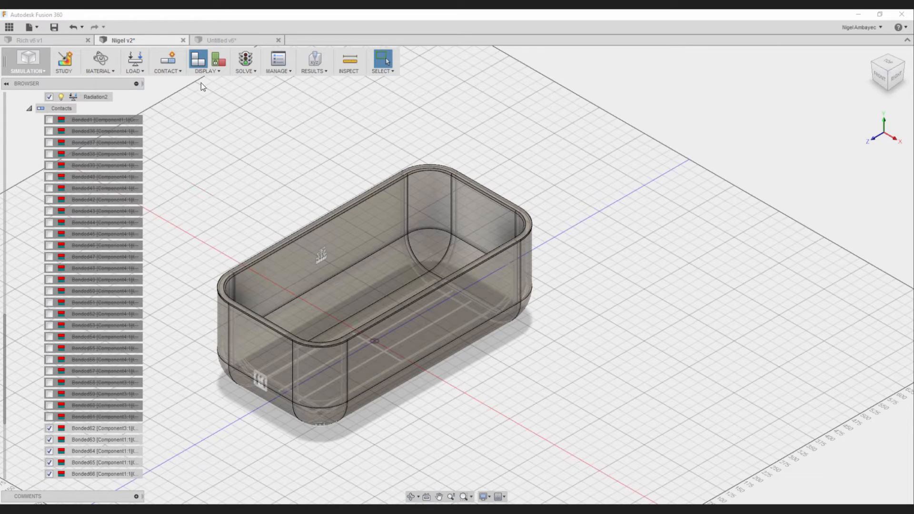
pyautogui.scroll(-2, 30, 364)
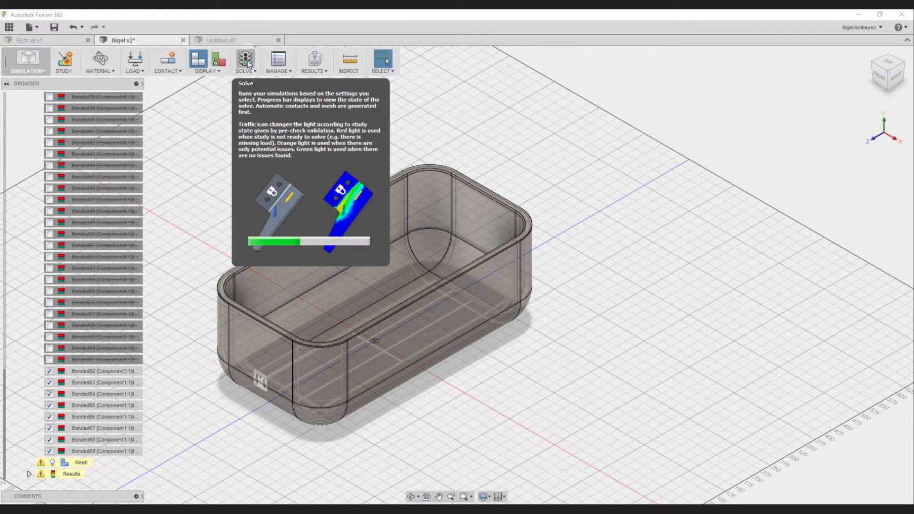
pyautogui.scroll(2, 108, 189)
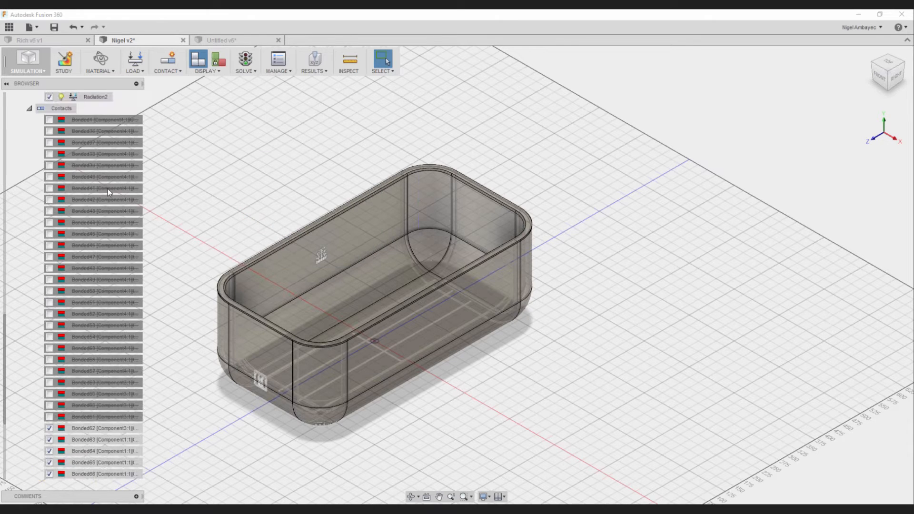
pyautogui.scroll(3, 92, 212)
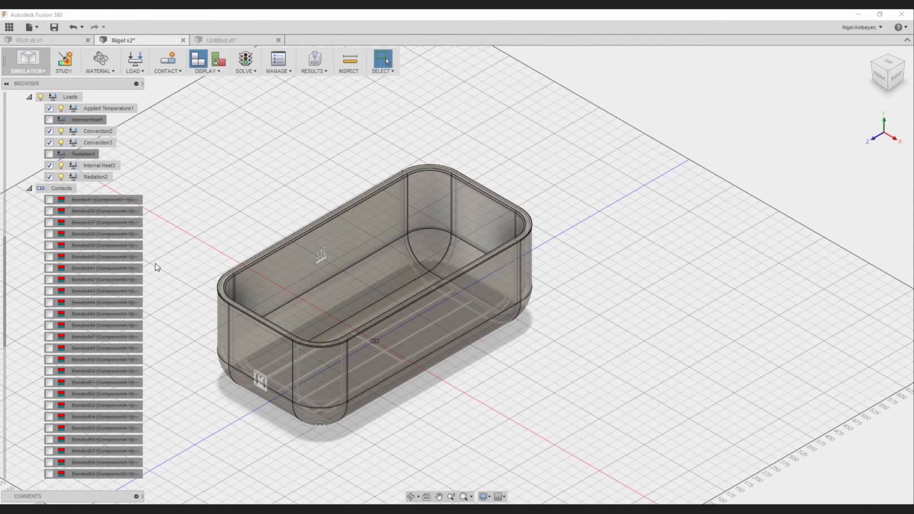
pyautogui.scroll(1, 155, 263)
pyautogui.scroll(3, 194, 289)
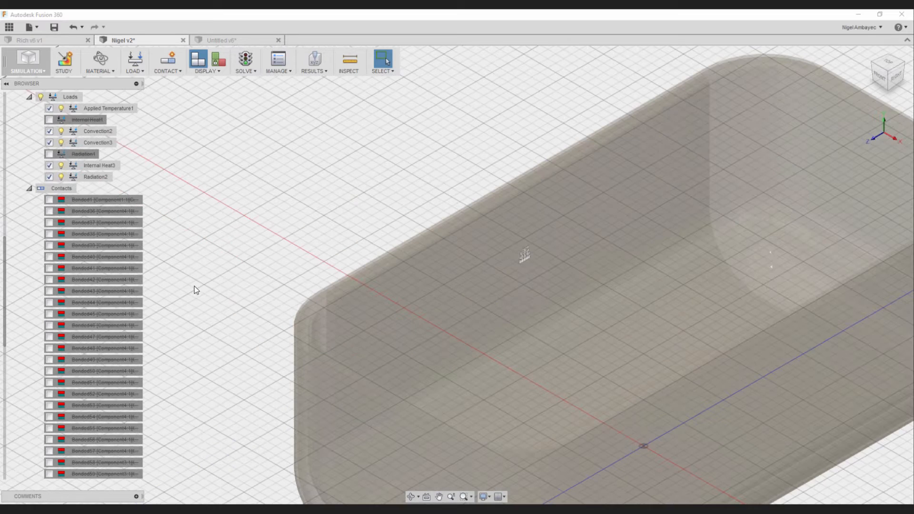
pyautogui.scroll(2, 190, 322)
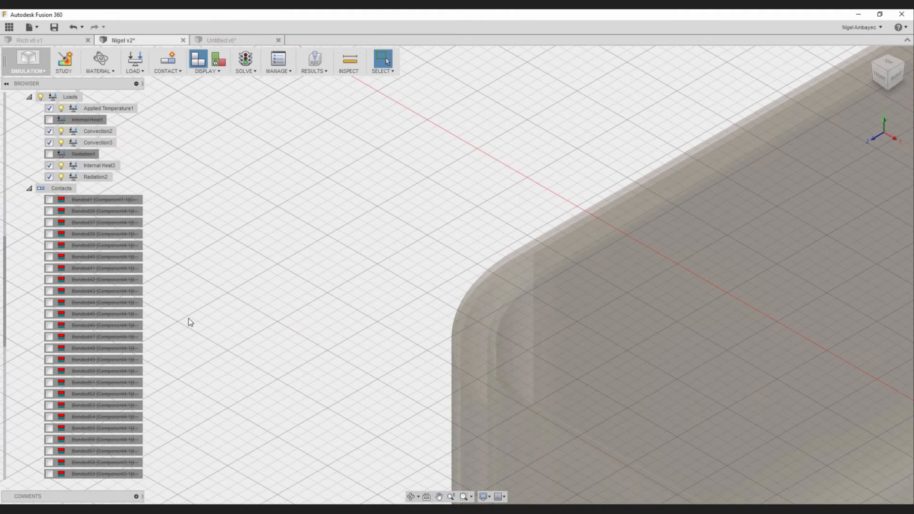
pyautogui.scroll(-3, 31, 123)
pyautogui.scroll(-3, 31, 123)
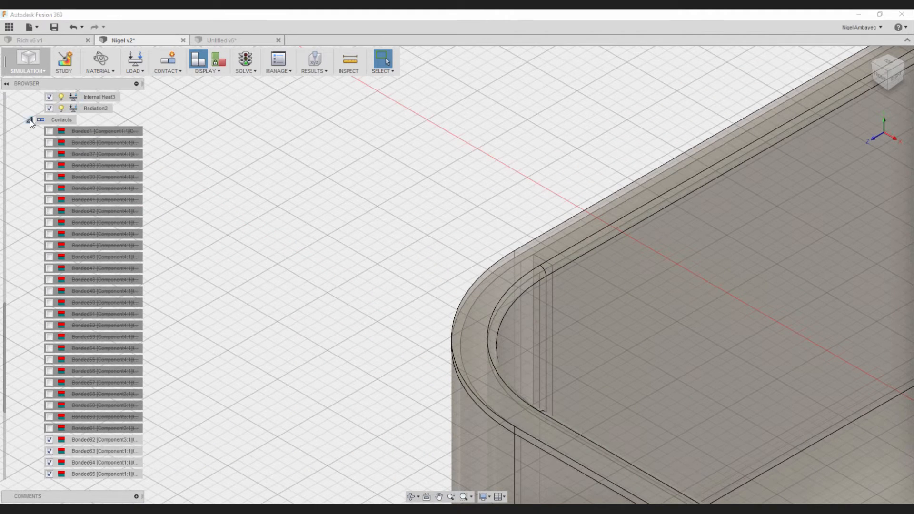
# - Collapse the contacts and set the mesh's average element size for solids to 10% of model size
pyautogui.click(29, 120)
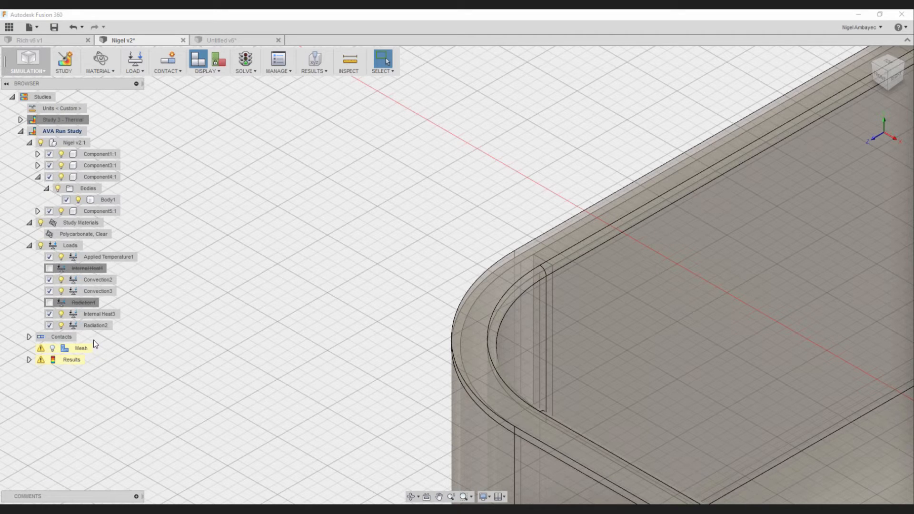
pyautogui.click(48, 353)
pyautogui.click(99, 349)
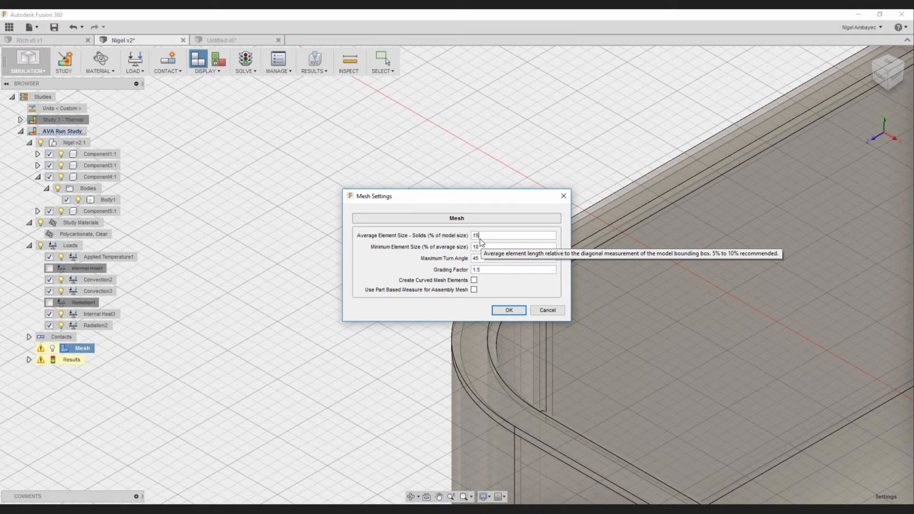
pyautogui.press('BackSpace')
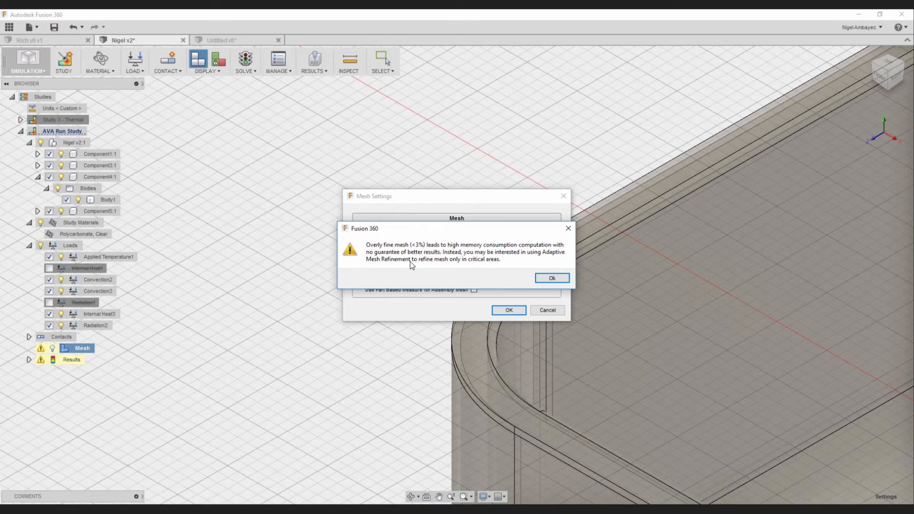
pyautogui.click(552, 279)
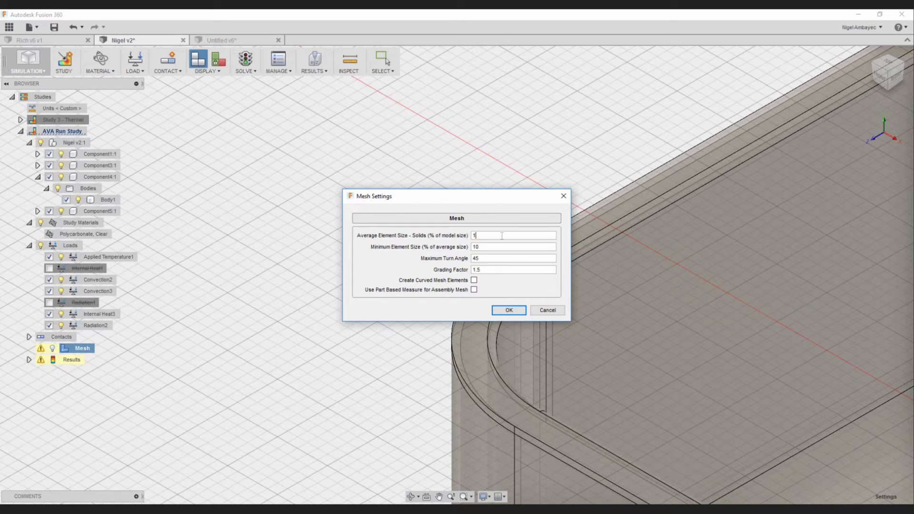
pyautogui.write('0')
pyautogui.press('Tab')
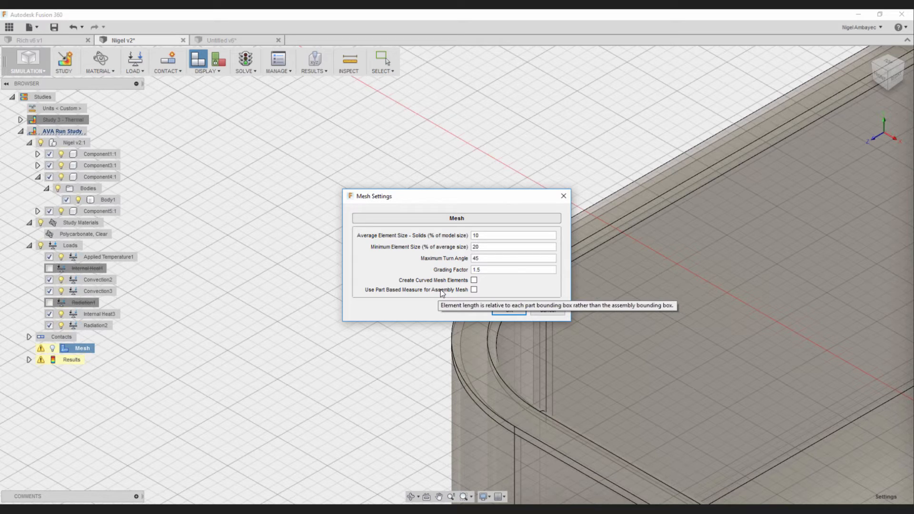
pyautogui.click(508, 310)
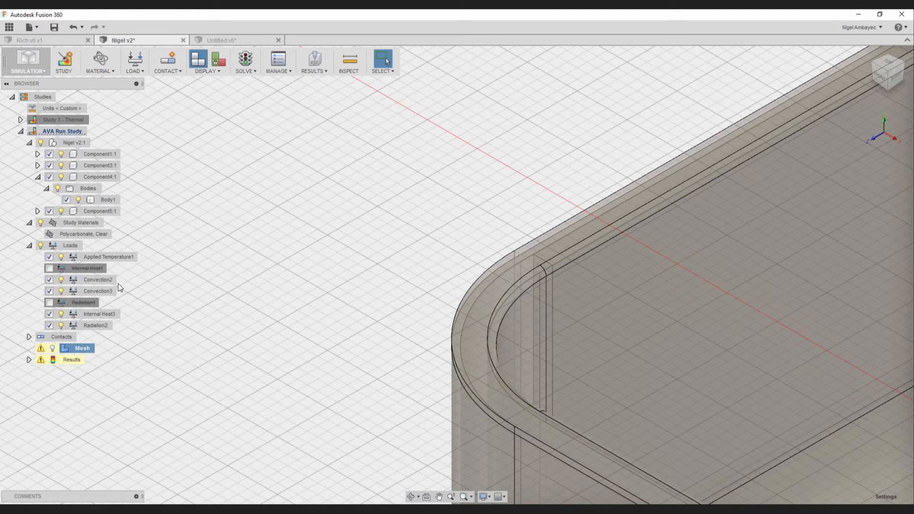
# - Switch to the Untitled v6 document and bring up the temperature results of its 1st Run study
pyautogui.click(225, 43)
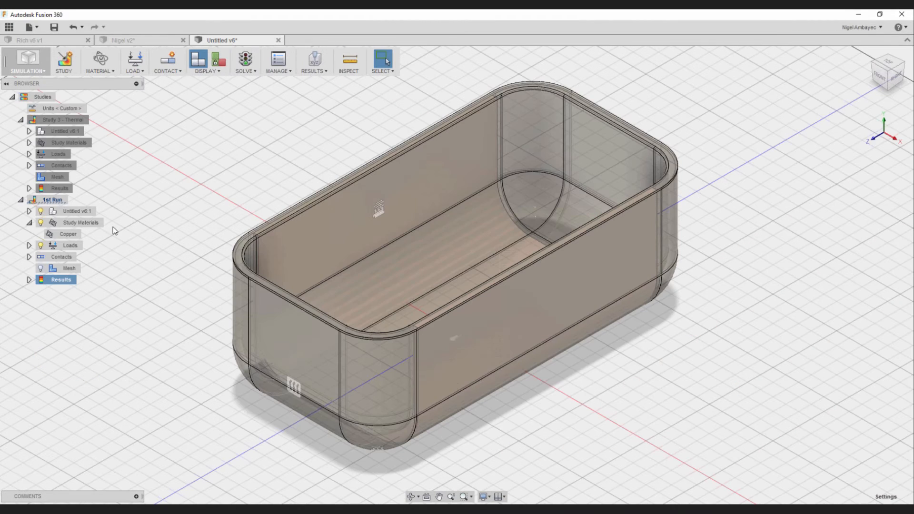
pyautogui.click(247, 69)
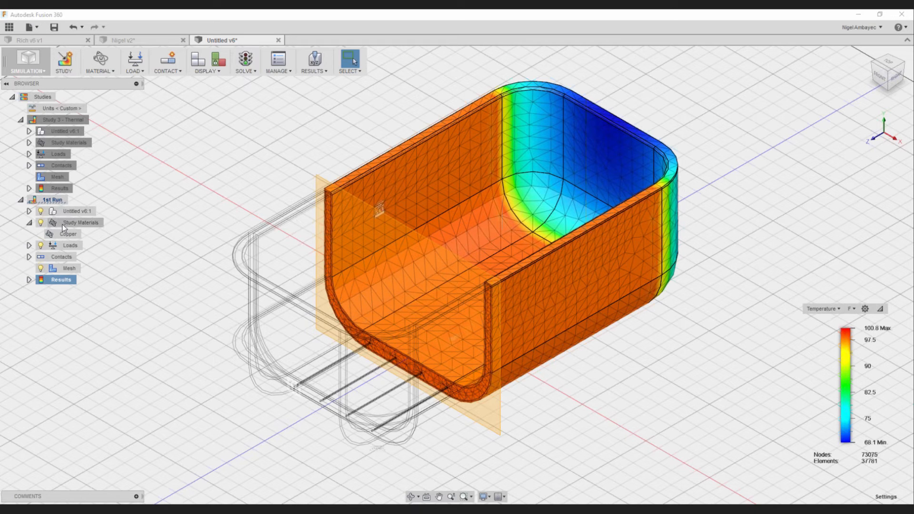
# - Change the study material of Untitled v6:1 to Polycarbonate, Clear and solve the 1st Run study again
pyautogui.rightClick(68, 238)
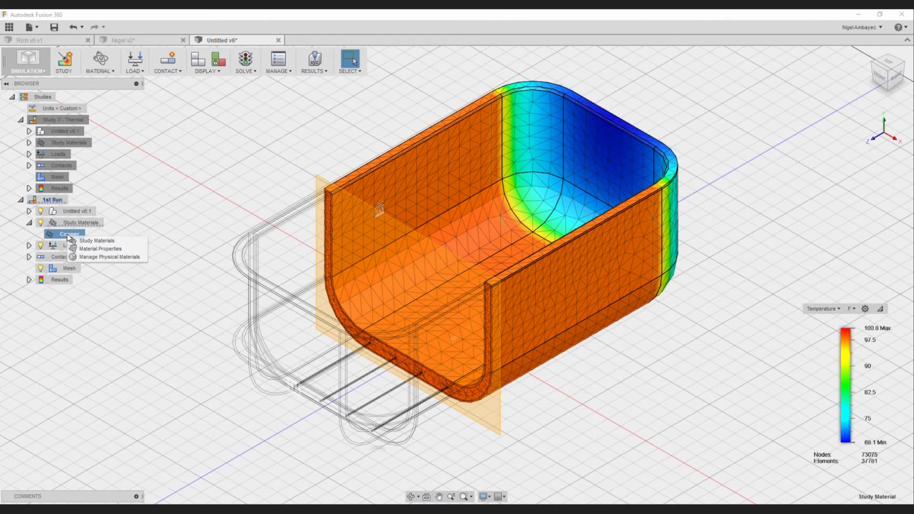
pyautogui.click(95, 240)
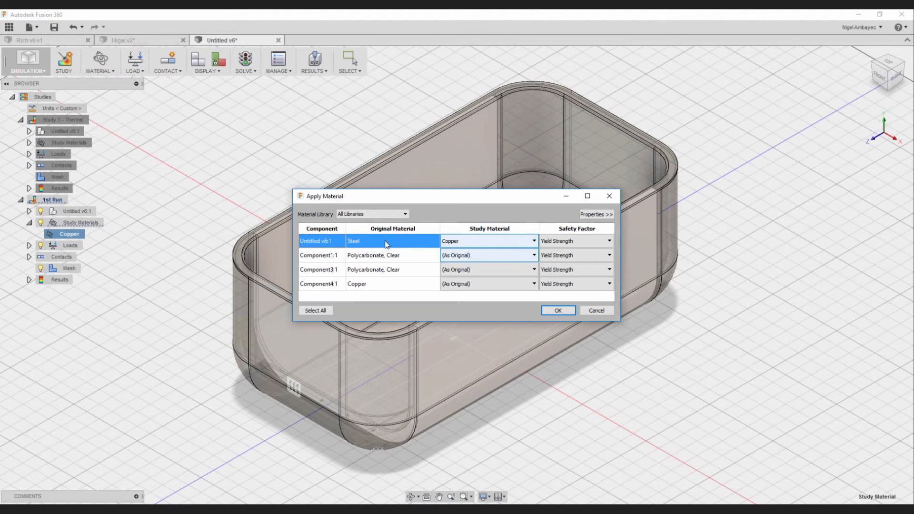
pyautogui.click(464, 244)
pyautogui.scroll(-8, 487, 339)
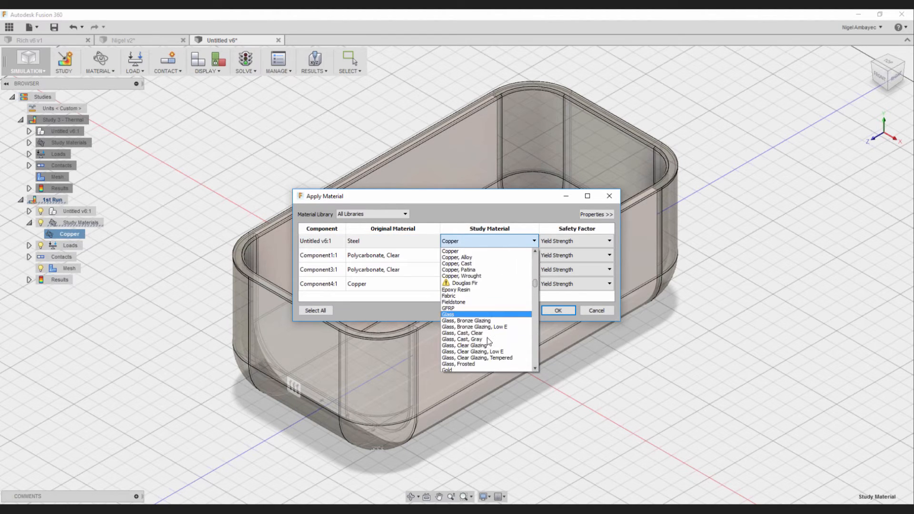
pyautogui.scroll(-15, 489, 344)
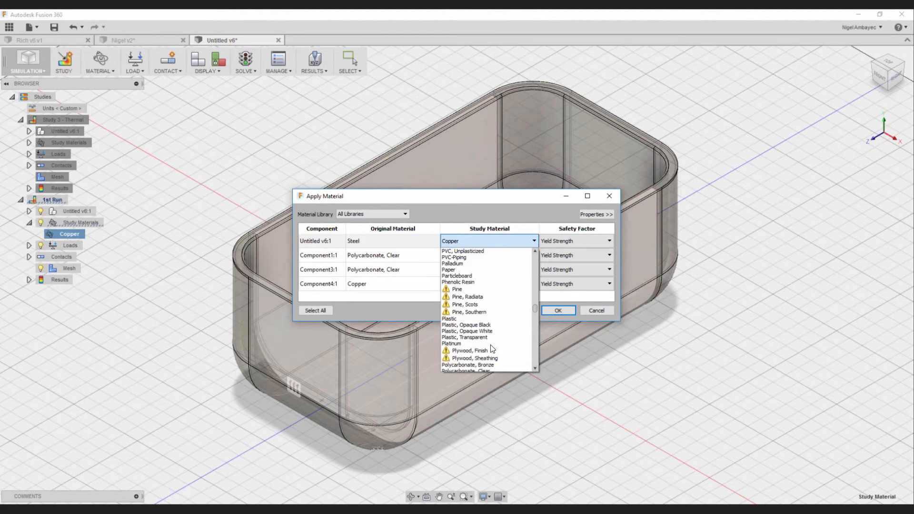
pyautogui.scroll(-1, 491, 345)
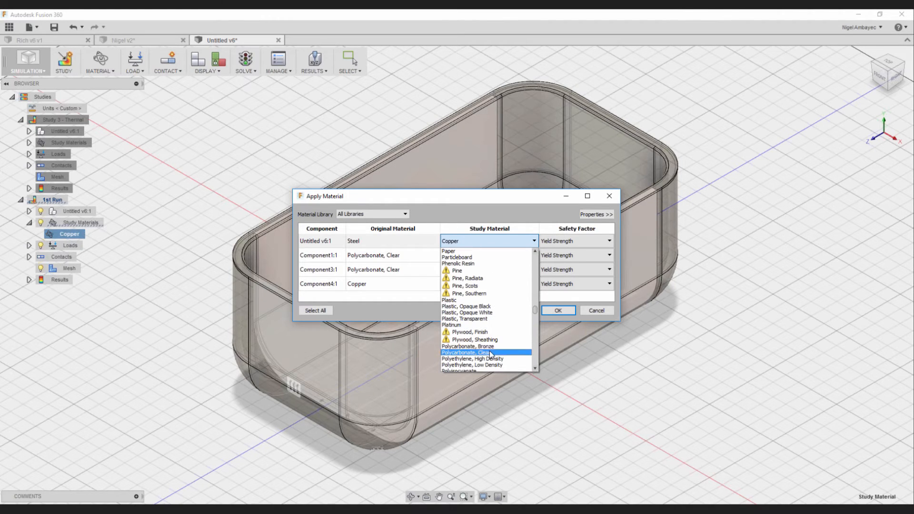
pyautogui.click(490, 351)
pyautogui.click(556, 311)
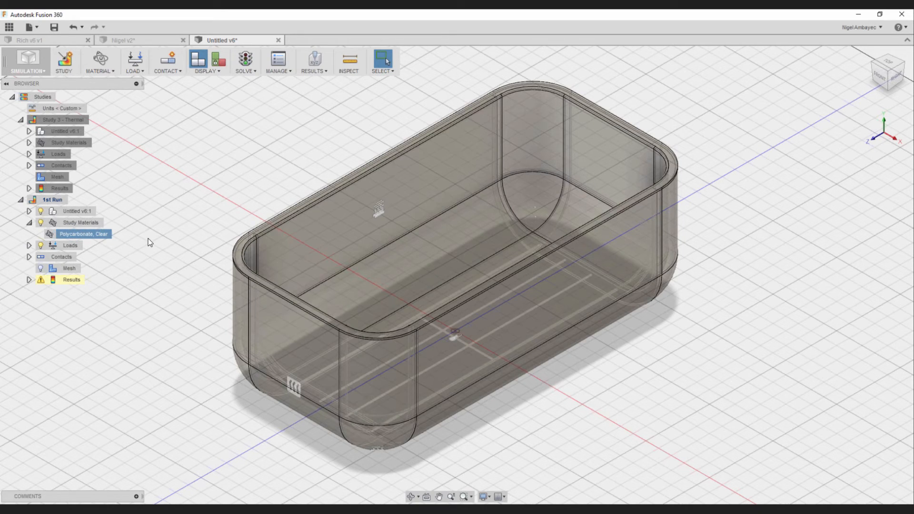
pyautogui.click(247, 62)
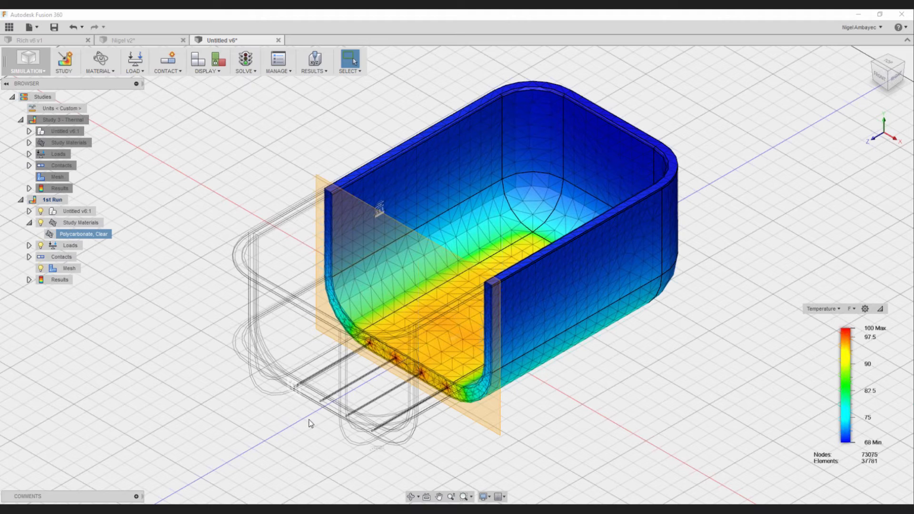
pyautogui.click(434, 407)
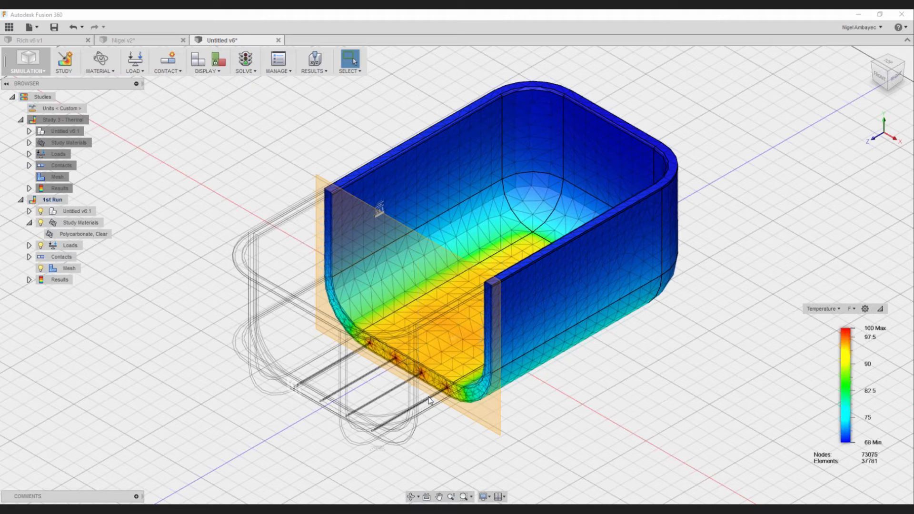
# - Create a slice plane on the container's long outer side face and offset it by a Z distance of -150 mm
pyautogui.click(29, 280)
pyautogui.click(315, 69)
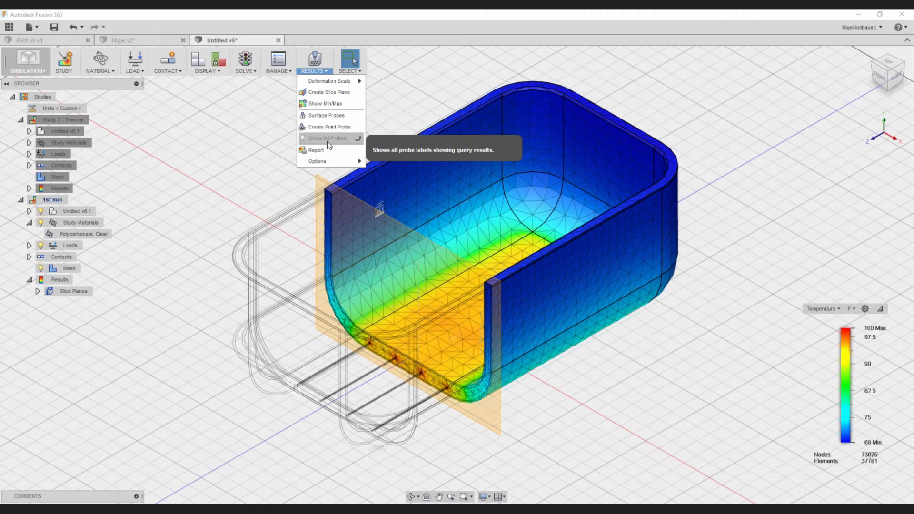
pyautogui.click(330, 93)
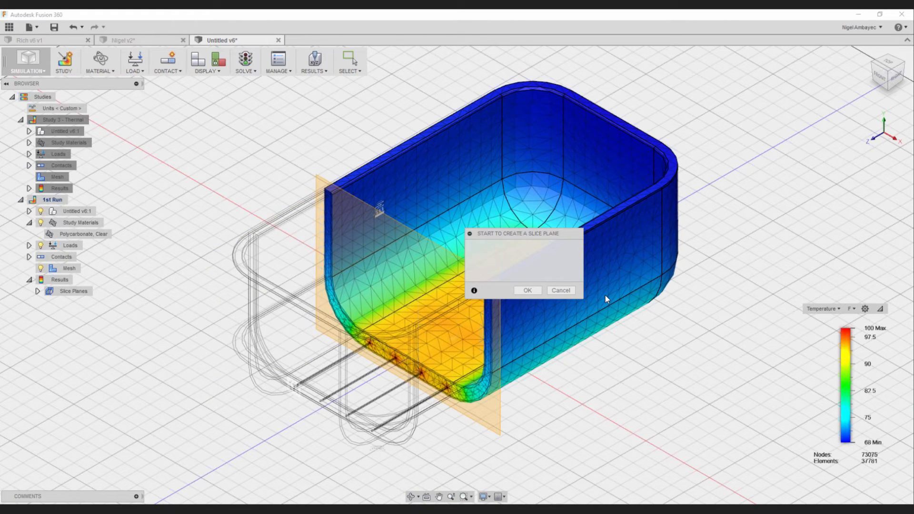
pyautogui.click(619, 276)
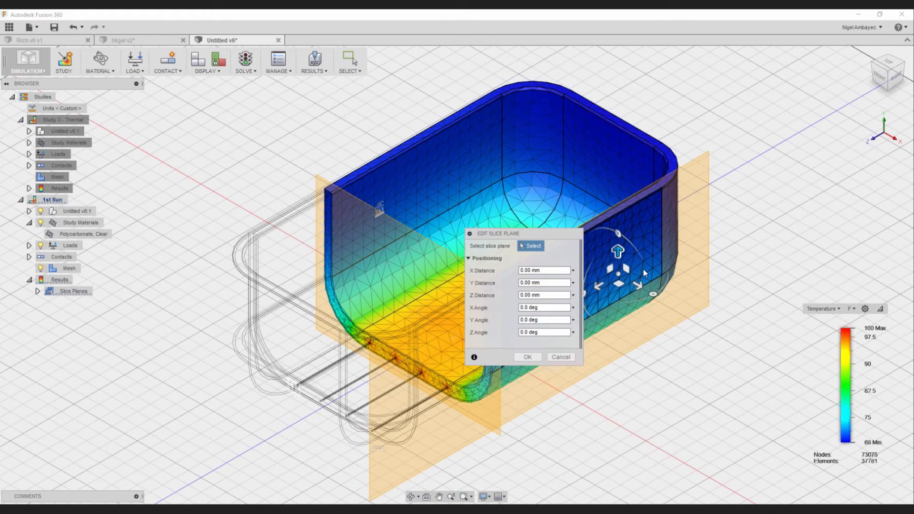
pyautogui.click(614, 291)
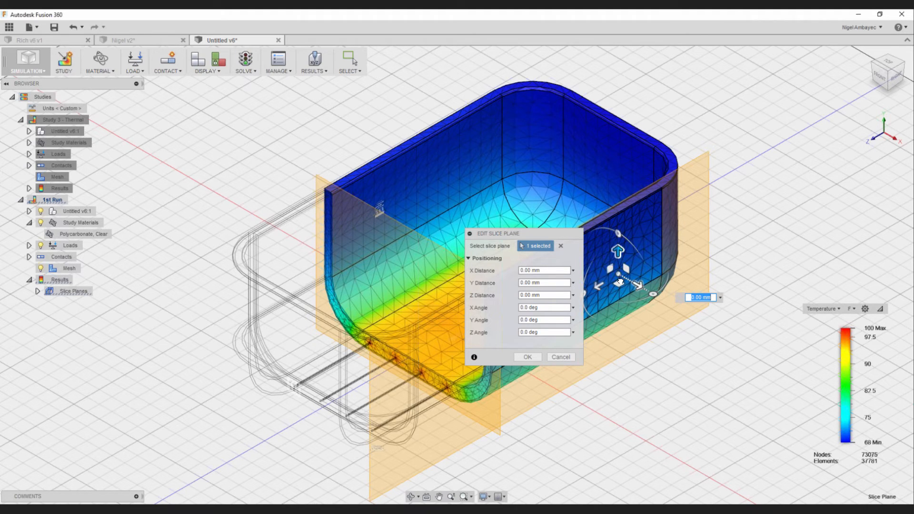
pyautogui.moveTo(621, 282); pyautogui.dragTo(563, 248)
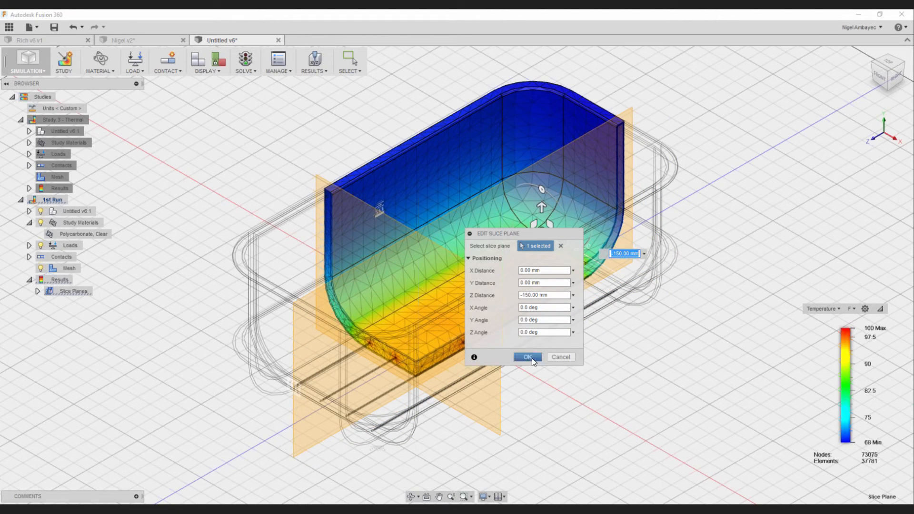
pyautogui.click(528, 358)
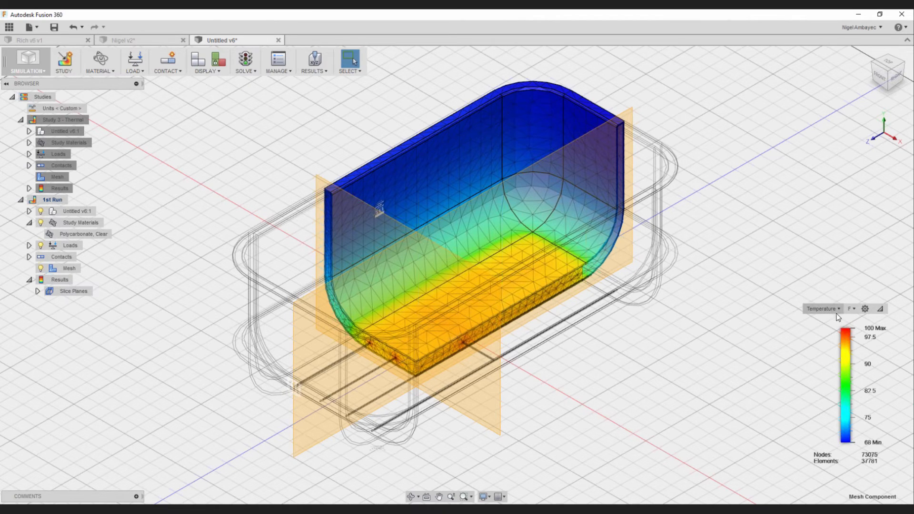
# - Move the results legend closer to the model and keep it on Temperature in degrees F
pyautogui.moveTo(846, 310); pyautogui.dragTo(707, 257)
pyautogui.click(701, 237)
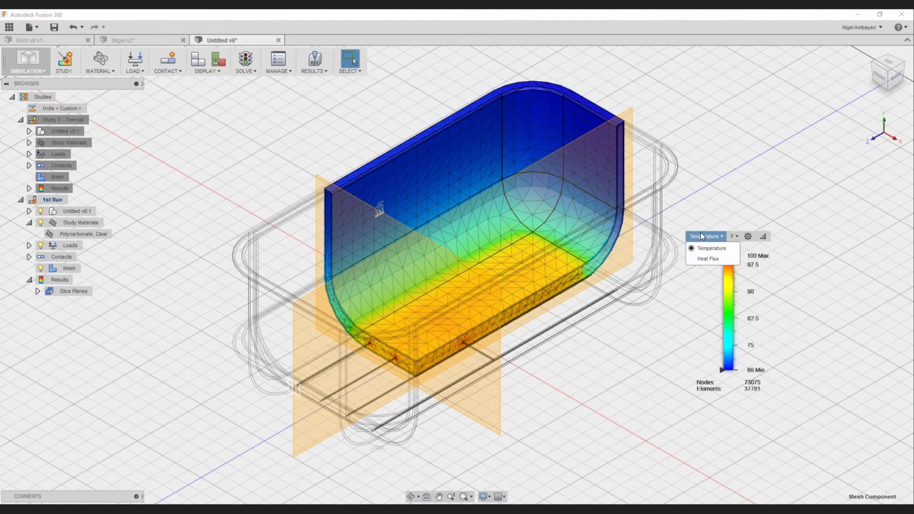
pyautogui.click(712, 249)
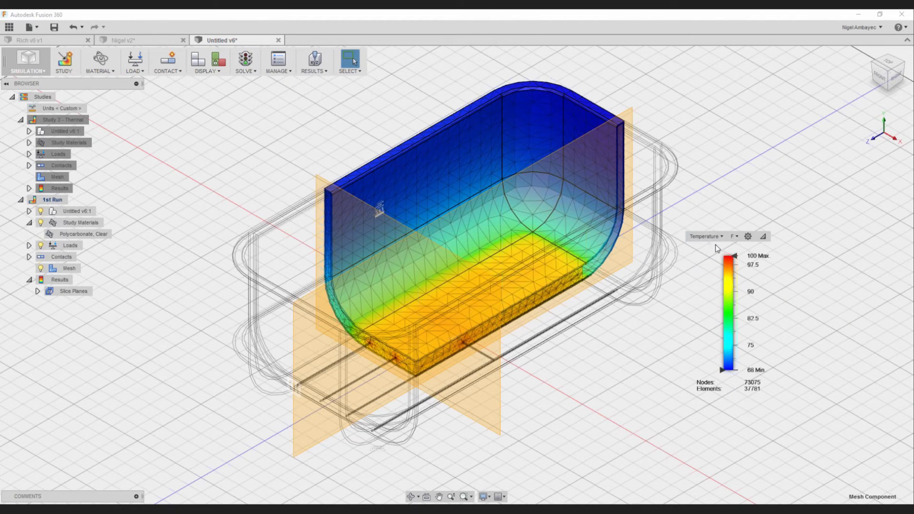
pyautogui.click(736, 238)
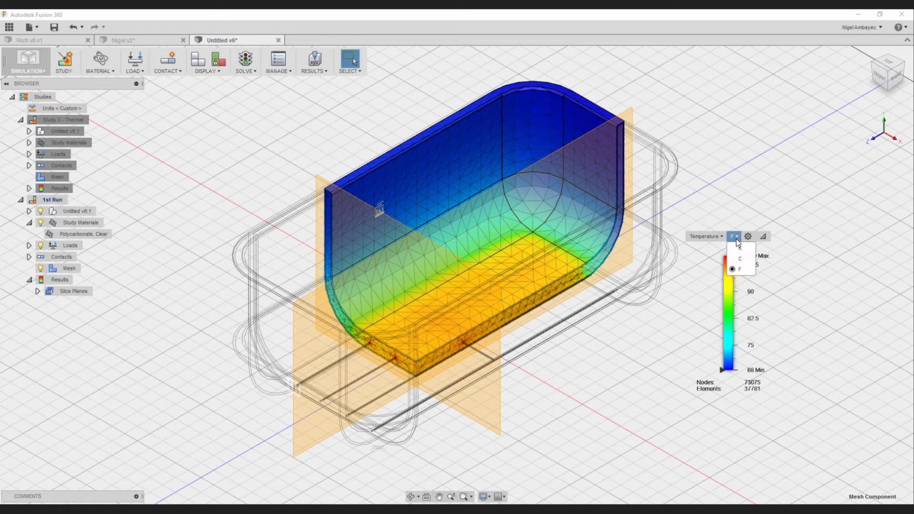
pyautogui.click(739, 270)
# - Try the Large legend size and the Thin Legend option, restoring Small size and the regular legend width
pyautogui.click(748, 237)
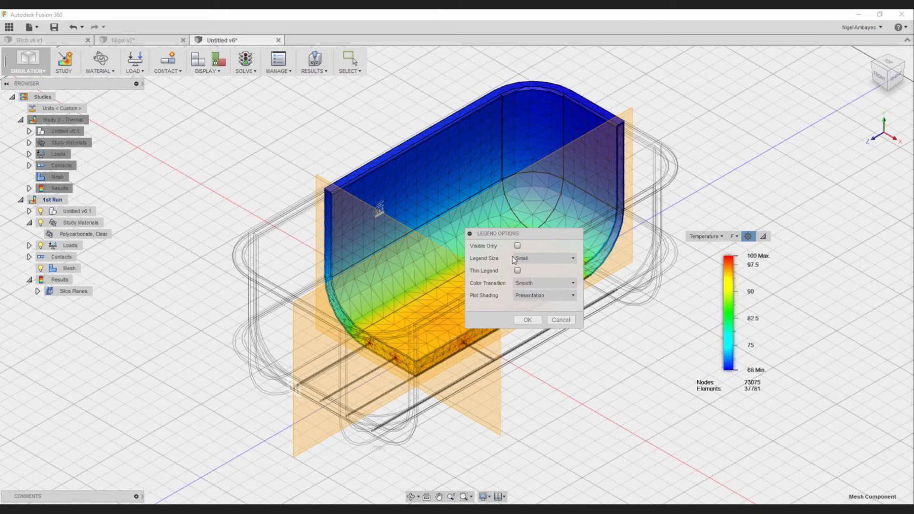
pyautogui.click(530, 259)
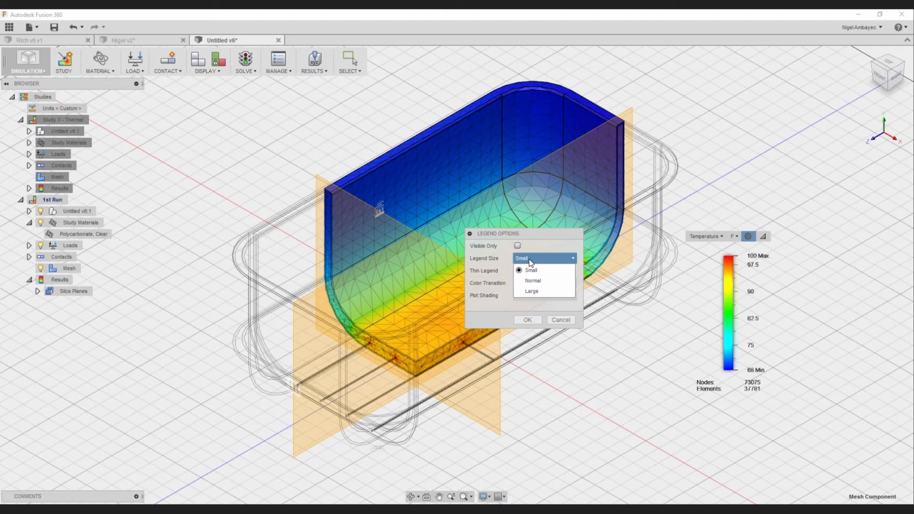
pyautogui.click(533, 291)
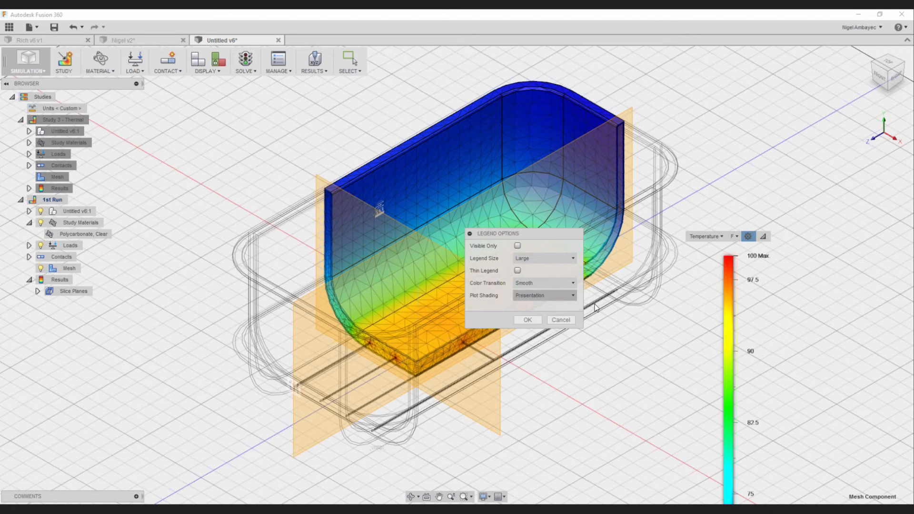
pyautogui.click(546, 260)
pyautogui.click(532, 270)
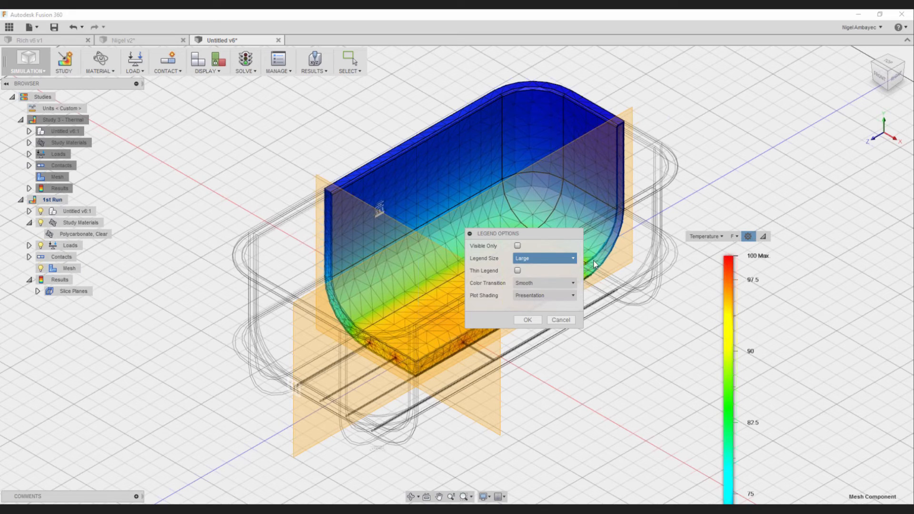
pyautogui.click(518, 271)
pyautogui.click(518, 271)
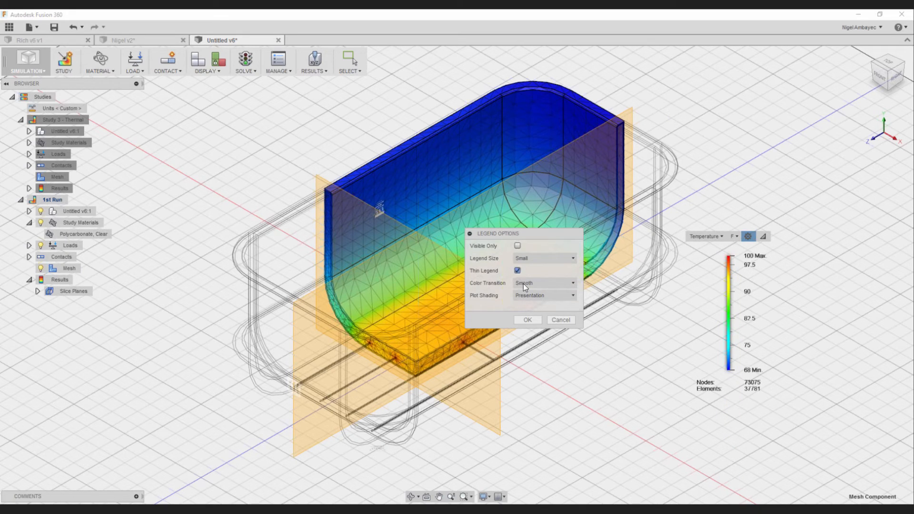
# - Try the Banded color transition with Default Colors and Shaded plot shading, restoring Smooth transition and Presentation shading
pyautogui.click(524, 284)
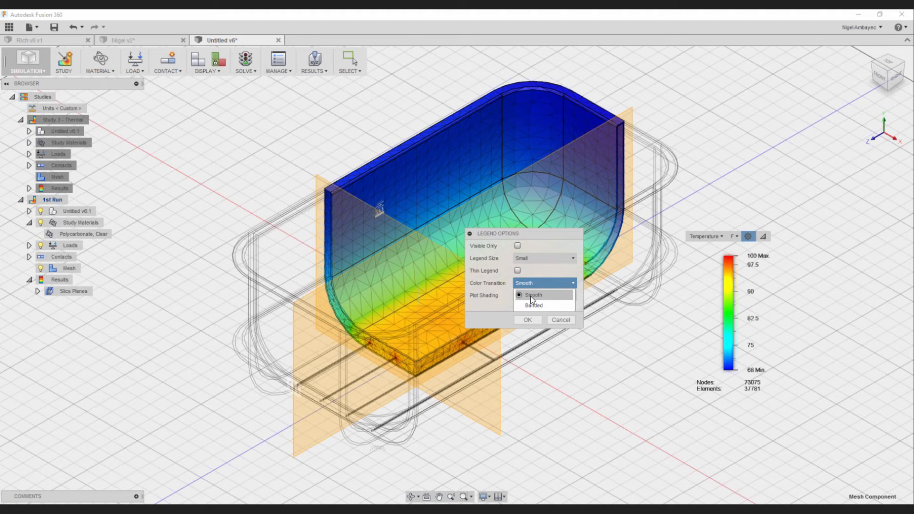
pyautogui.click(533, 305)
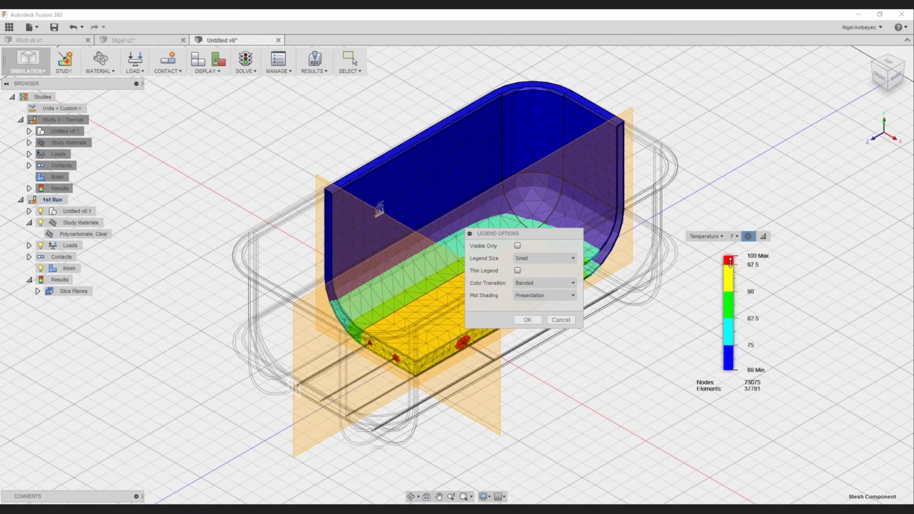
pyautogui.click(538, 296)
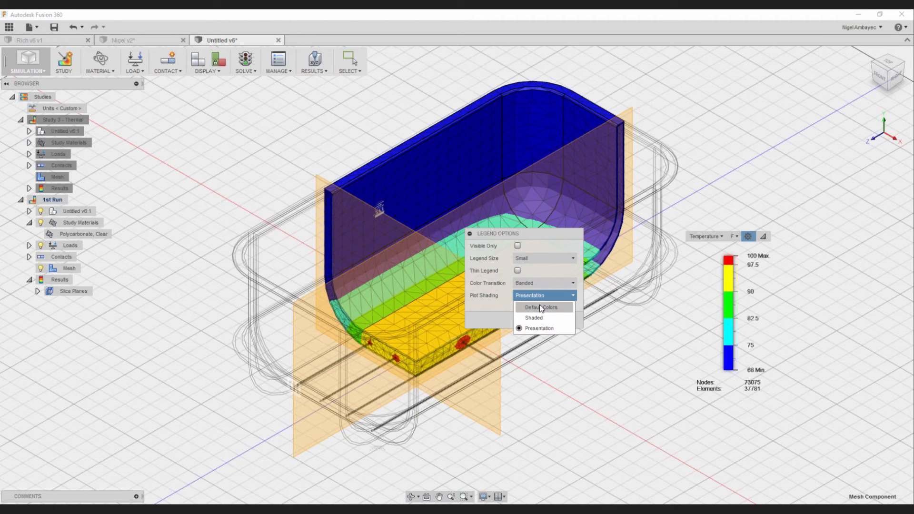
pyautogui.click(542, 310)
pyautogui.click(542, 296)
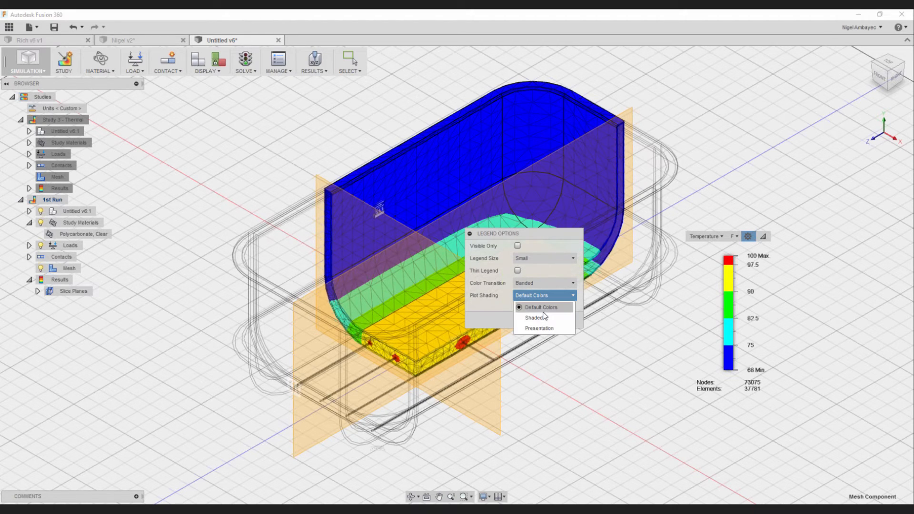
pyautogui.click(536, 318)
pyautogui.click(542, 296)
pyautogui.click(545, 328)
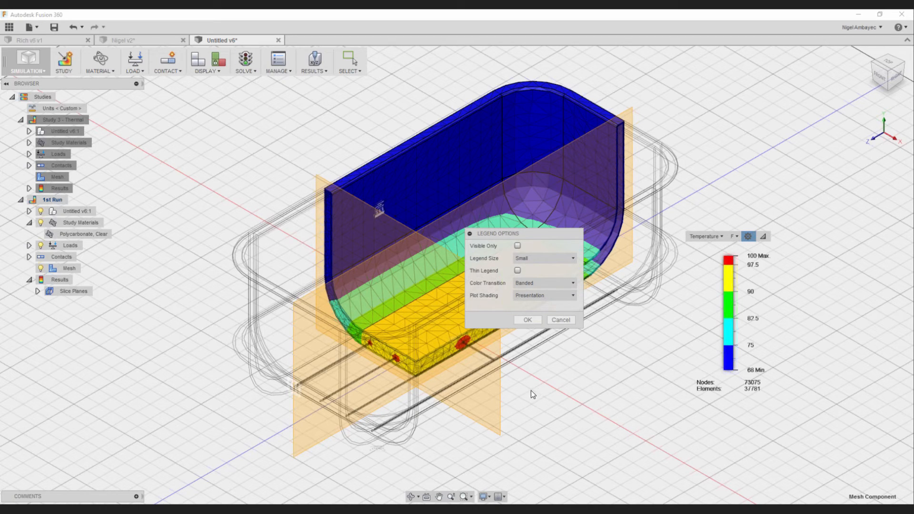
pyautogui.click(544, 286)
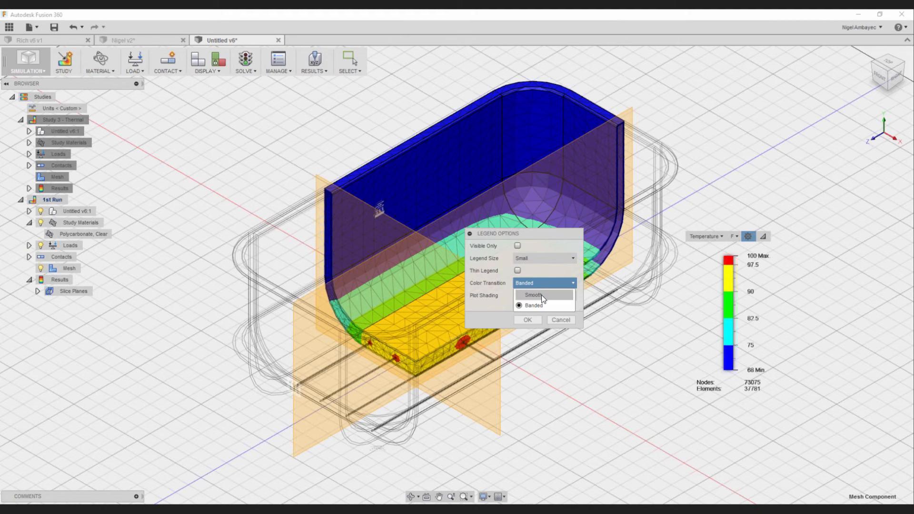
pyautogui.click(540, 296)
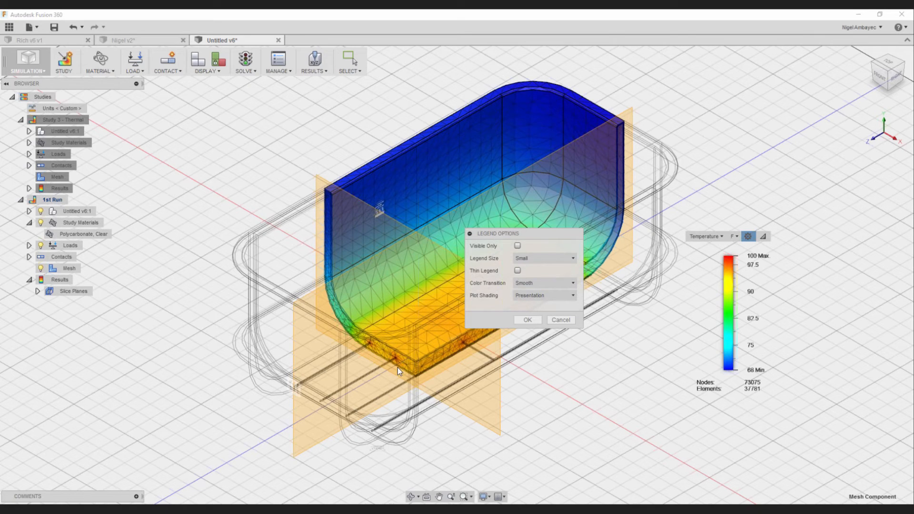
# - Move the legend options clear of the model and divide the temperature color bar into nine intervals
pyautogui.moveTo(527, 235); pyautogui.dragTo(766, 116)
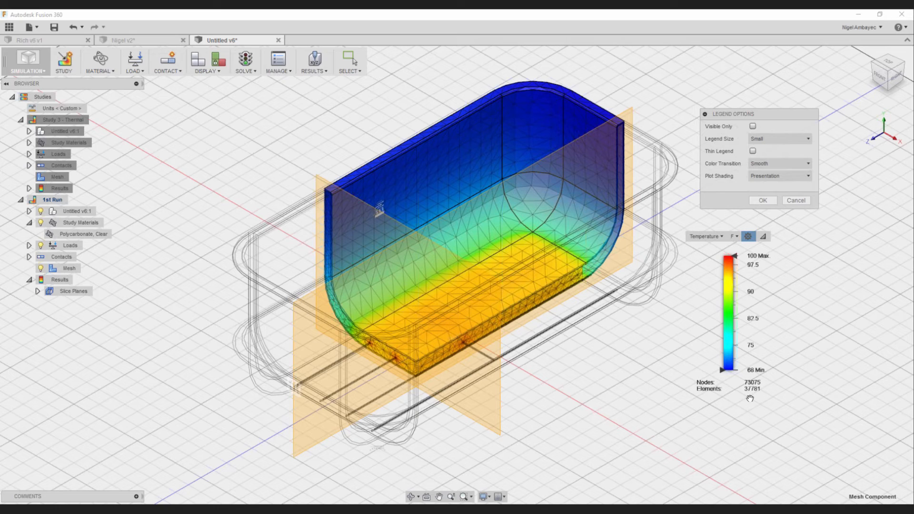
pyautogui.click(731, 368)
pyautogui.moveTo(732, 353); pyautogui.dragTo(724, 269)
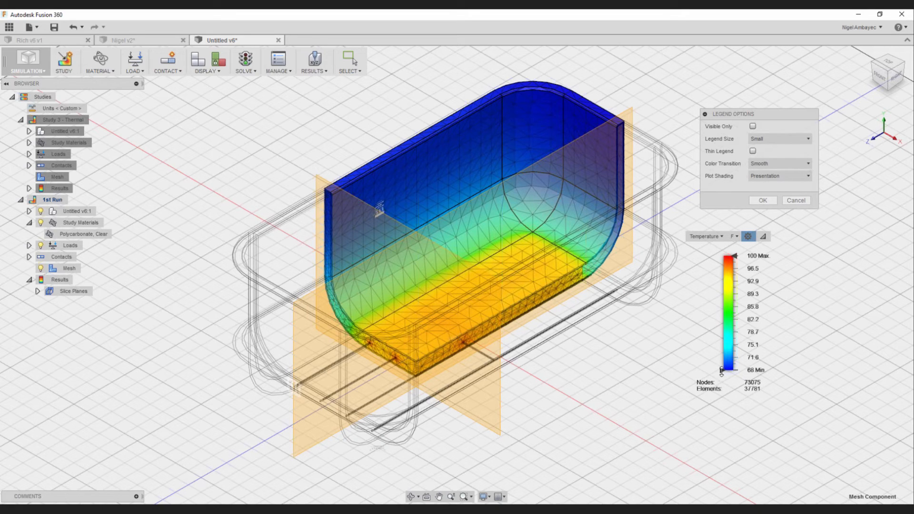
# - Try lower temperature thresholds of 76.8 and 83.9 F and an upper threshold of 82.8 F, restoring the full range
pyautogui.moveTo(722, 370); pyautogui.dragTo(722, 339)
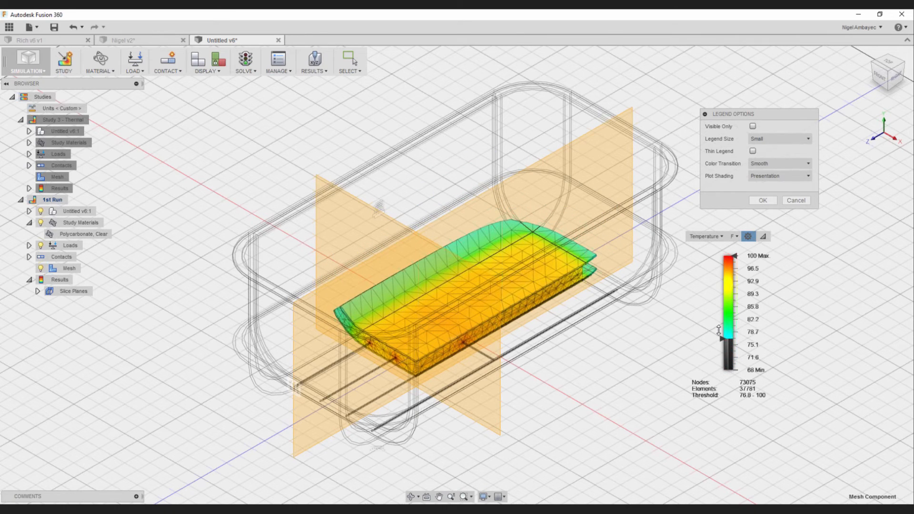
pyautogui.moveTo(719, 330); pyautogui.dragTo(720, 313)
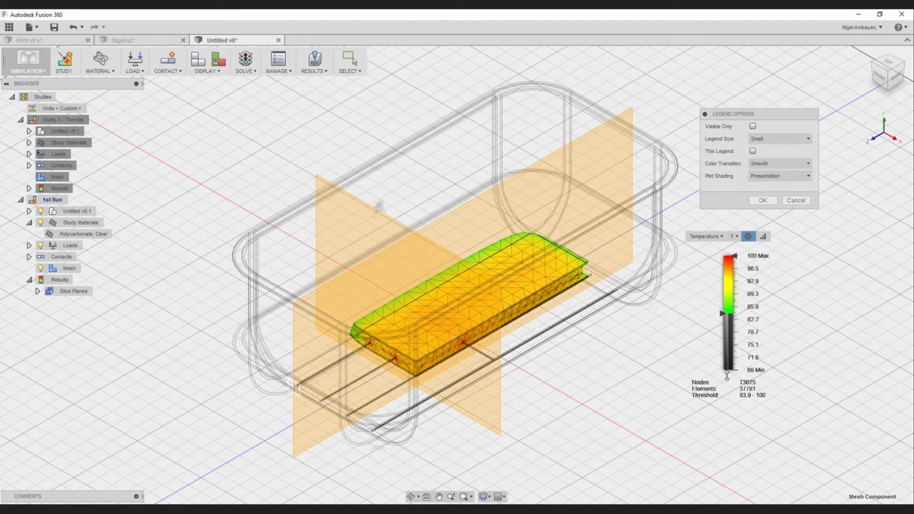
pyautogui.moveTo(727, 376); pyautogui.dragTo(724, 371)
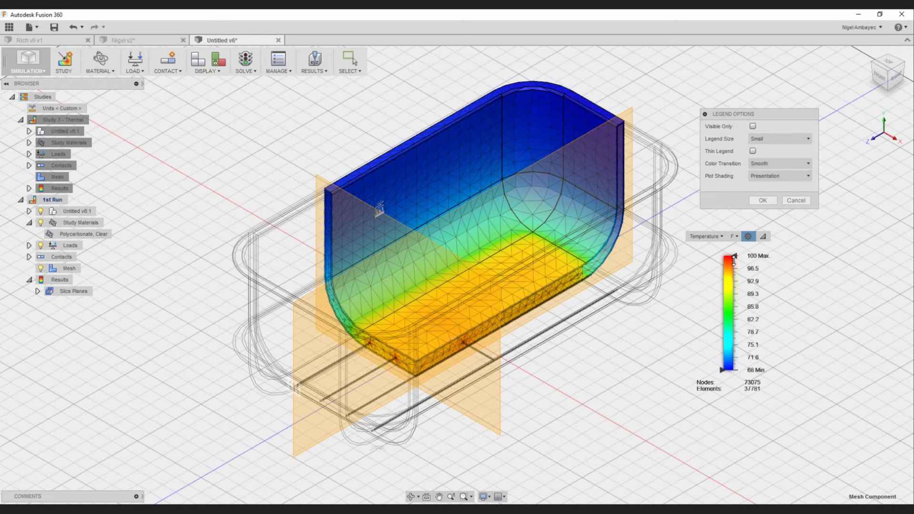
pyautogui.moveTo(734, 258)
pyautogui.mouseDown()
pyautogui.moveTo(727, 321)
pyautogui.moveTo(730, 252)
pyautogui.mouseUp()
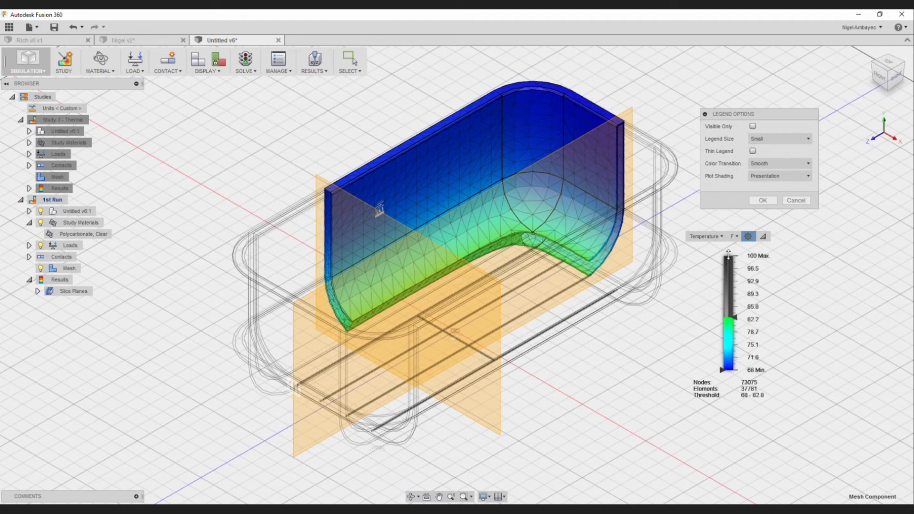
# - Collapse the temperature color bar and the Legend Options dialog
pyautogui.click(764, 237)
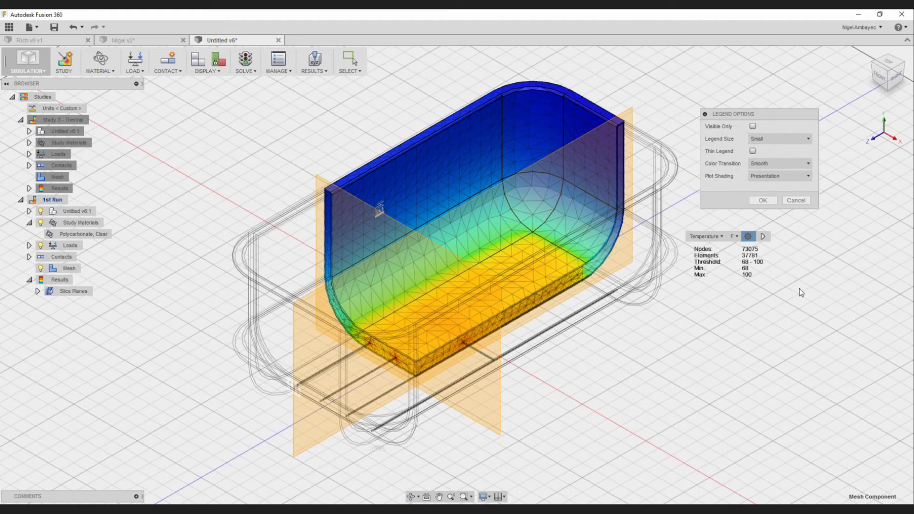
pyautogui.click(706, 114)
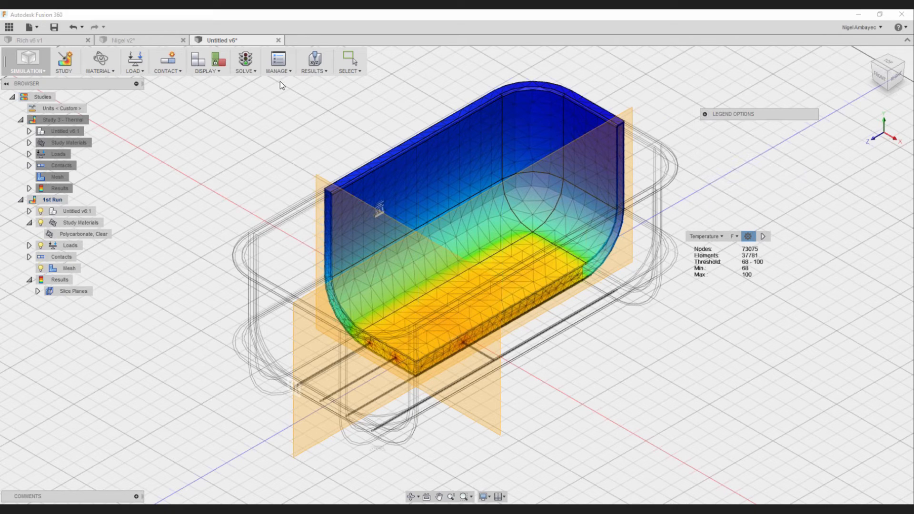
# - Create a report titled Study Report for the 1st Run study only and preview it
pyautogui.click(312, 71)
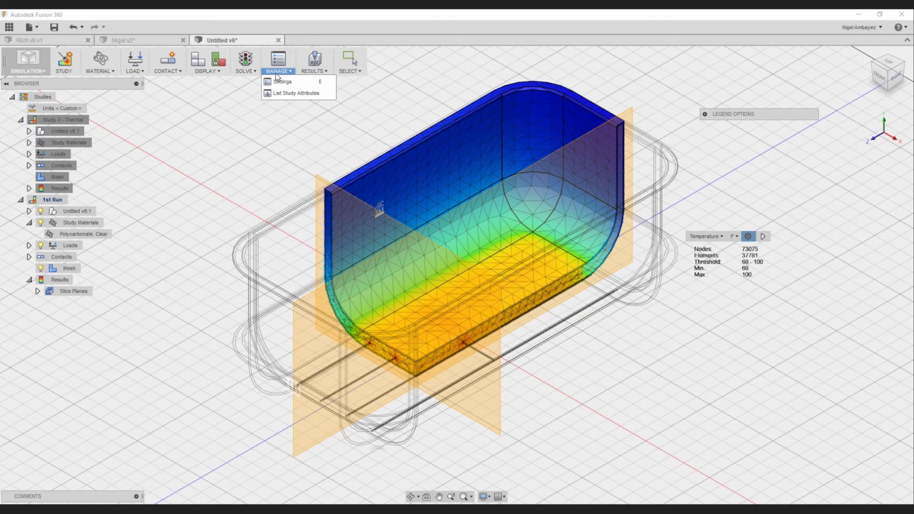
pyautogui.click(313, 71)
pyautogui.click(313, 71)
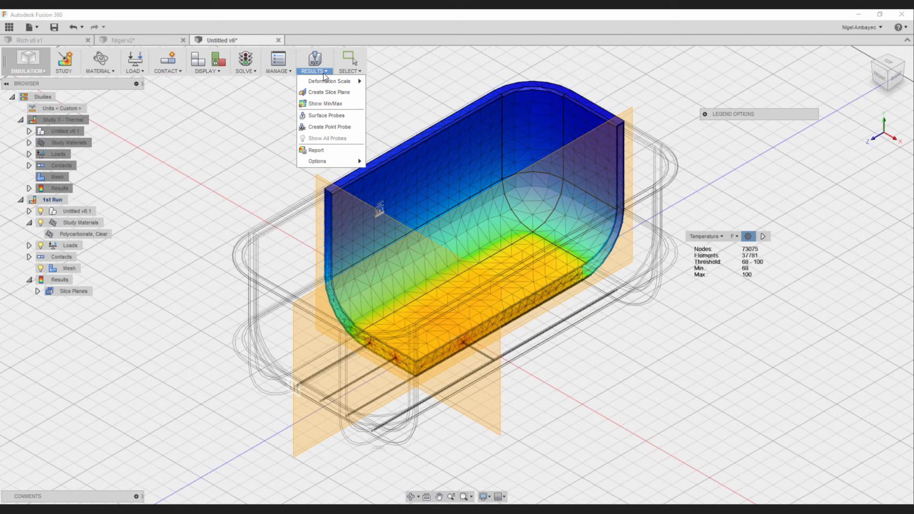
pyautogui.click(320, 151)
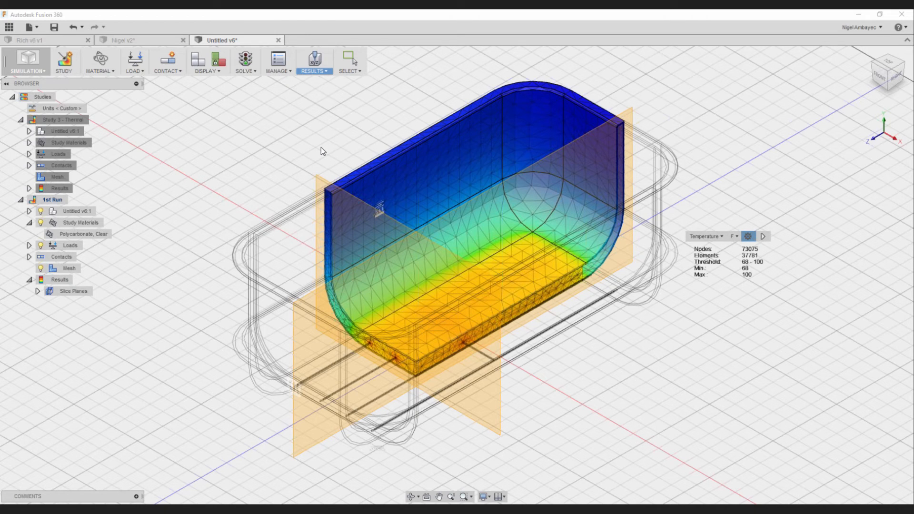
pyautogui.moveTo(551, 198); pyautogui.dragTo(389, 198)
pyautogui.click(499, 280)
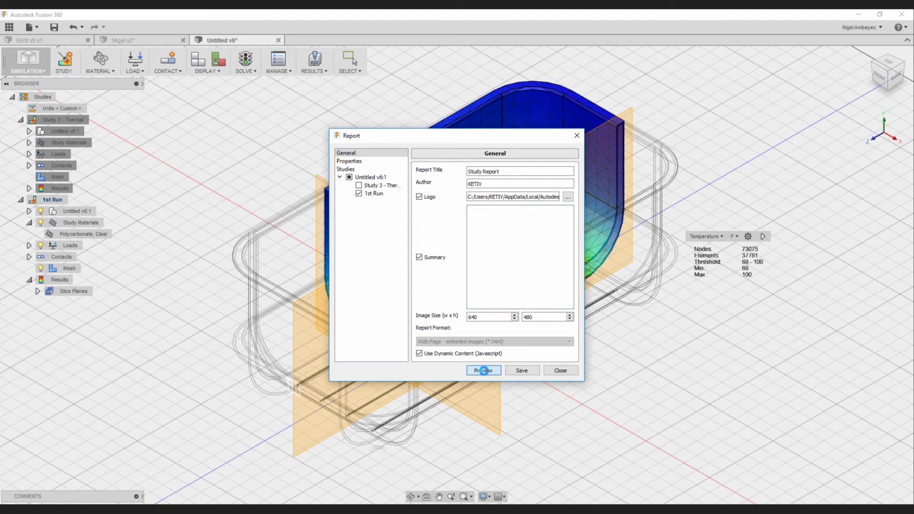
pyautogui.click(496, 371)
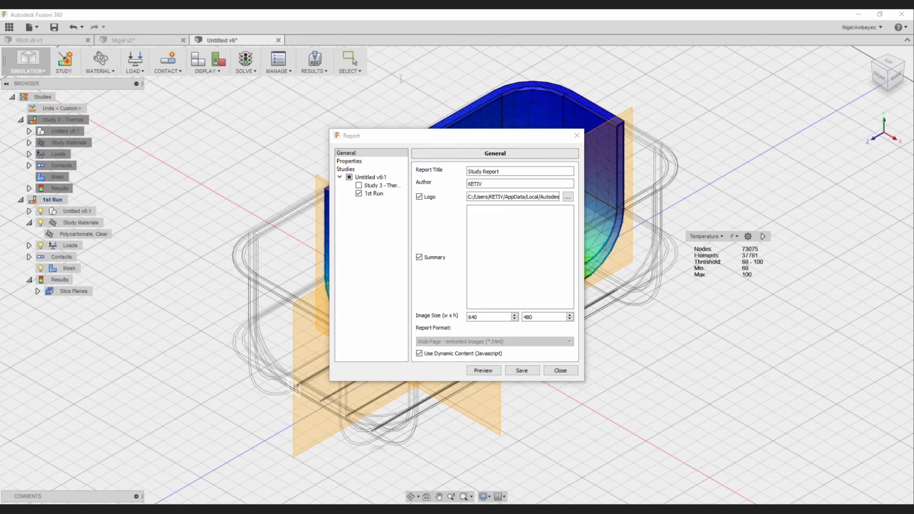
# - Examine the report's study settings, mesh parameters, component materials, and copper and polycarbonate properties
pyautogui.moveTo(386, 110); pyautogui.dragTo(406, 61)
pyautogui.scroll(-1, 147, 345)
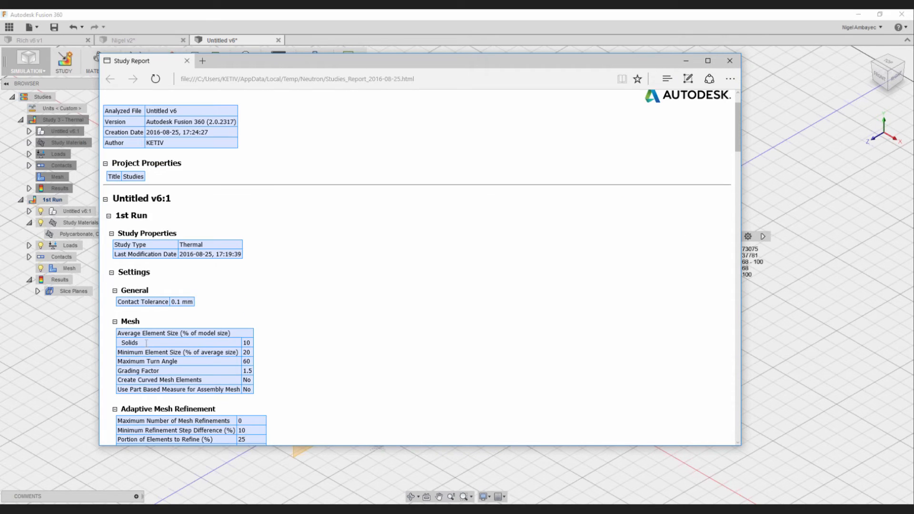
pyautogui.scroll(-4, 146, 343)
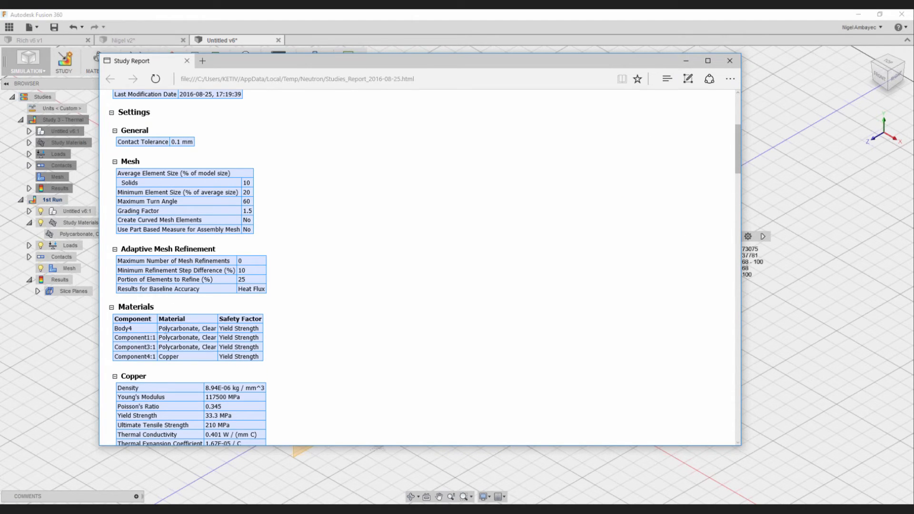
pyautogui.moveTo(167, 328); pyautogui.dragTo(216, 328)
pyautogui.scroll(-4, 133, 213)
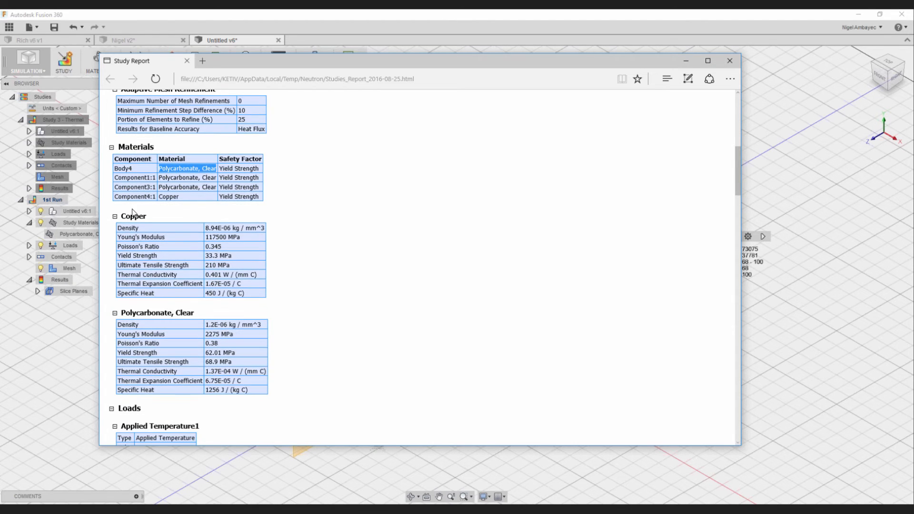
pyautogui.scroll(-4, 134, 213)
pyautogui.scroll(4, 133, 213)
pyautogui.moveTo(122, 217); pyautogui.dragTo(205, 295)
# - Examine the report's loads, contacts, mesh counts and result summary down to the temperature plot image
pyautogui.scroll(-5, 272, 300)
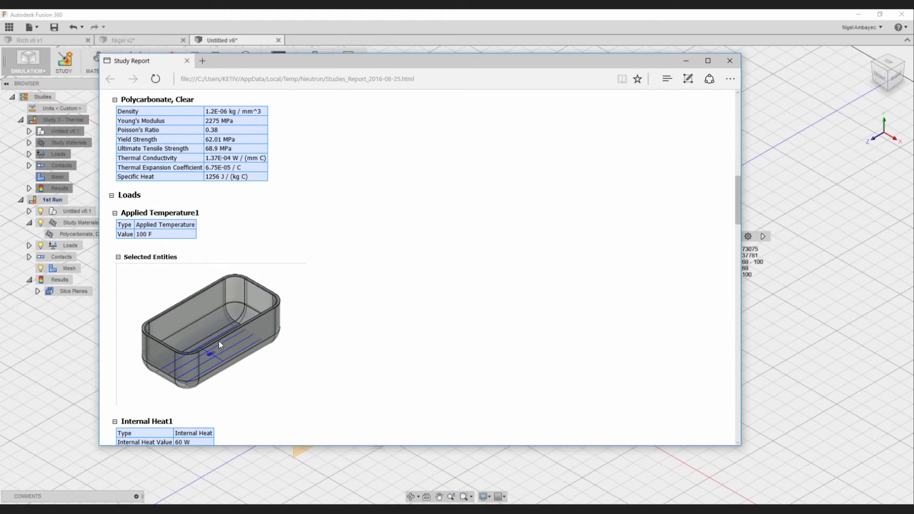
pyautogui.scroll(-15, 474, 268)
pyautogui.scroll(5, 267, 309)
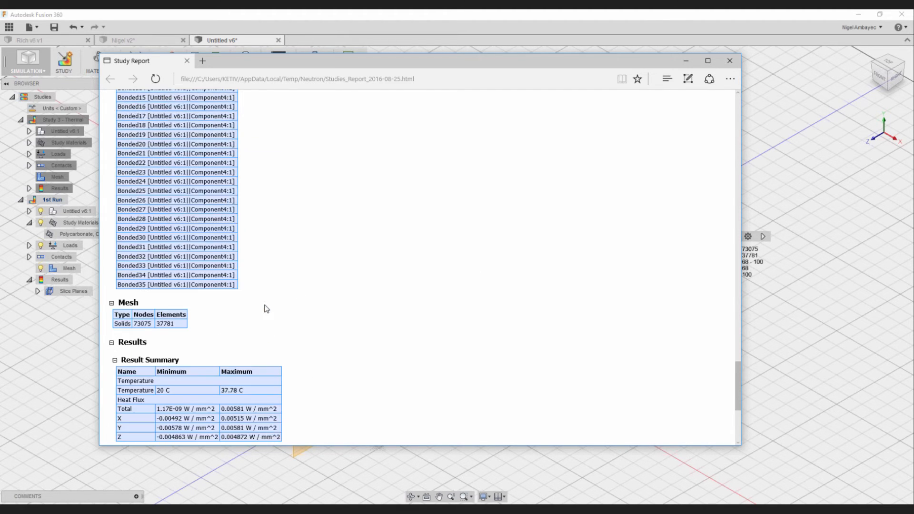
pyautogui.scroll(-5, 267, 309)
pyautogui.scroll(10, 265, 306)
pyautogui.scroll(-10, 301, 363)
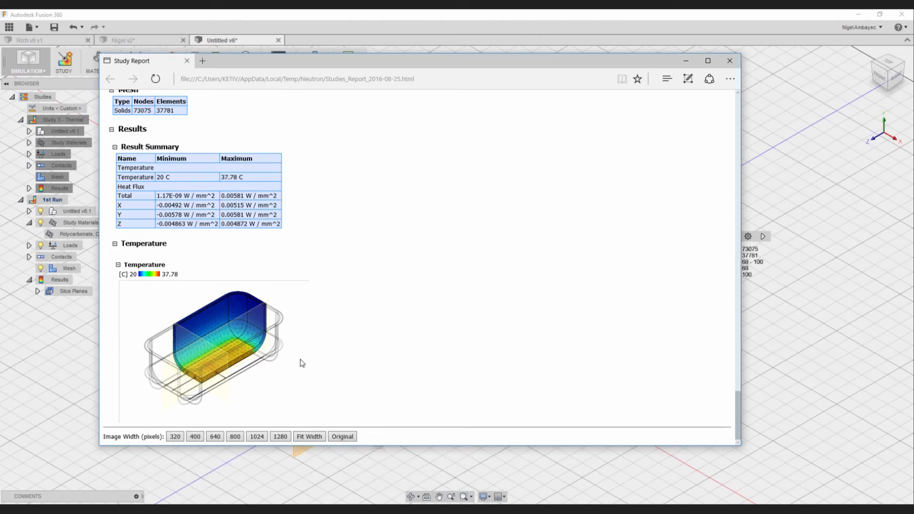
# - Close the report preview and the Report dialog
pyautogui.click(737, 60)
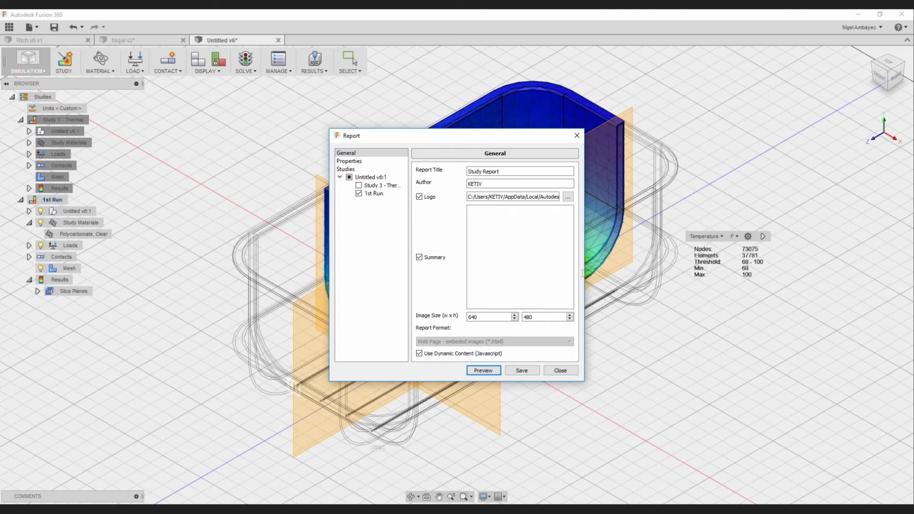
pyautogui.click(575, 136)
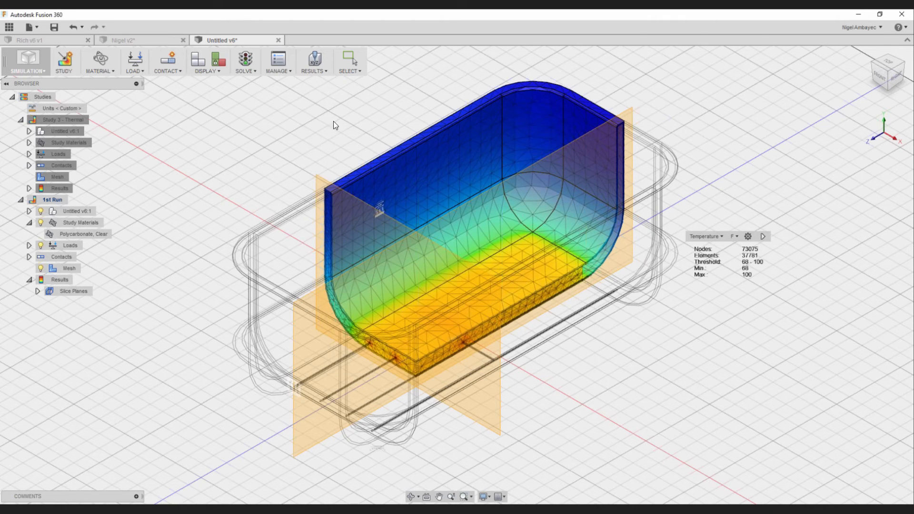
# - Probe the 1st Run study's surface temperatures at several points along the container's sectioned floor and at one outer point
pyautogui.click(276, 71)
pyautogui.click(323, 71)
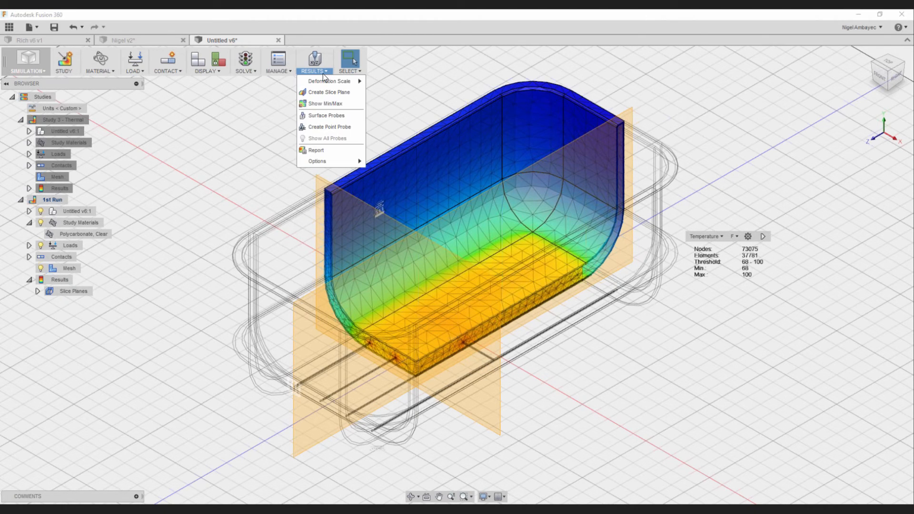
pyautogui.click(310, 72)
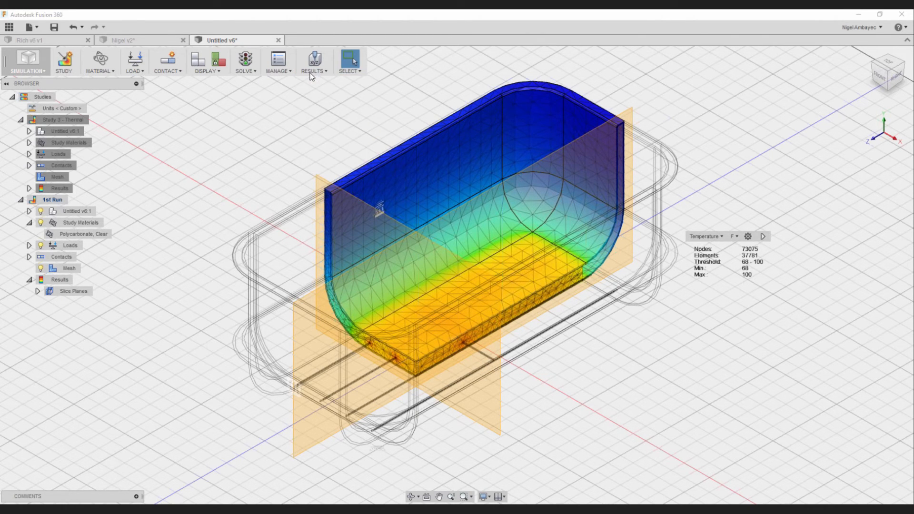
pyautogui.click(310, 72)
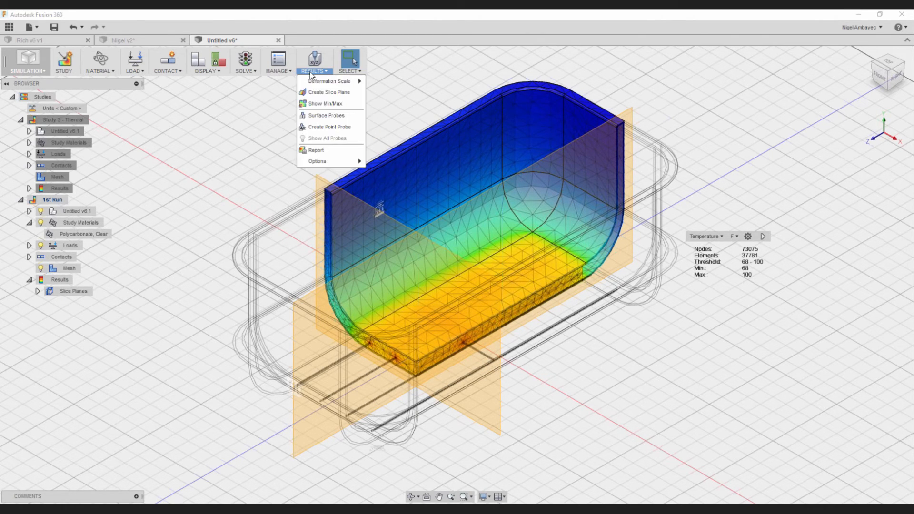
pyautogui.click(327, 116)
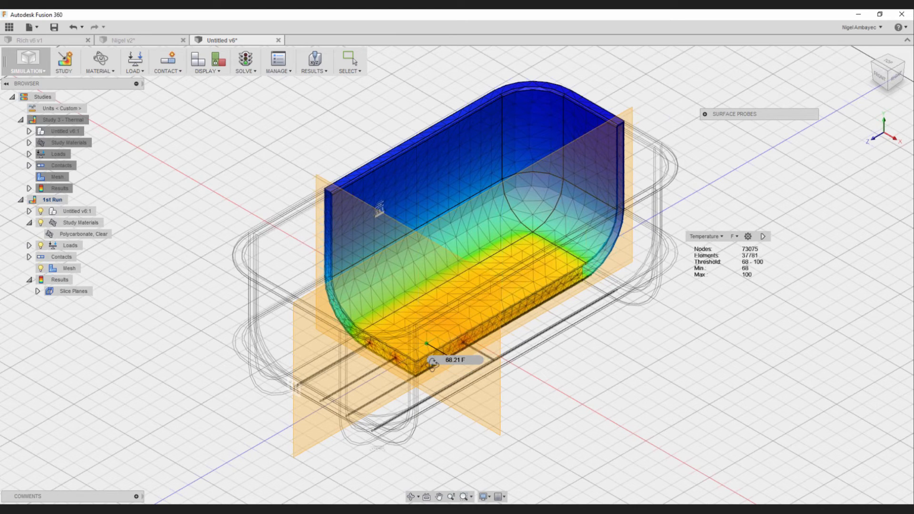
pyautogui.keyDown('shift'); pyautogui.moveTo(433, 363); pyautogui.dragTo(433, 371, button='middle'); pyautogui.keyUp('shift')
pyautogui.click(422, 318)
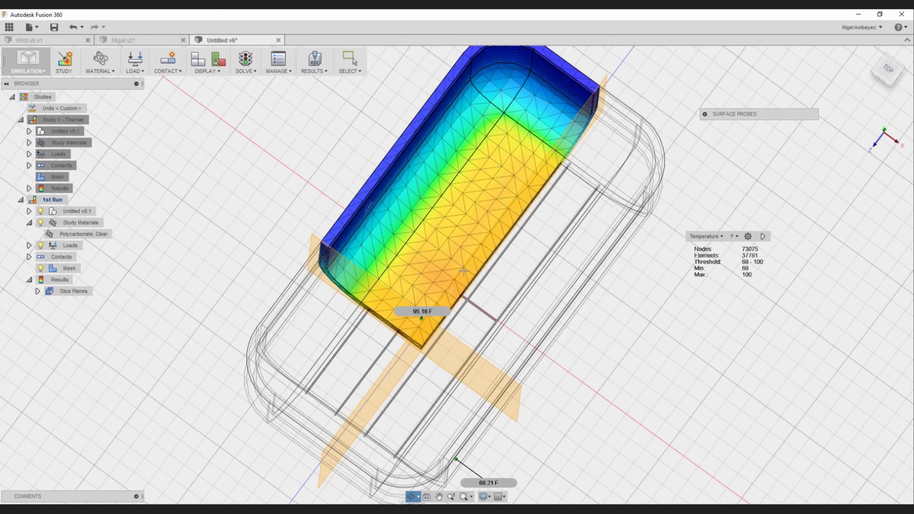
pyautogui.click(465, 270)
pyautogui.click(495, 226)
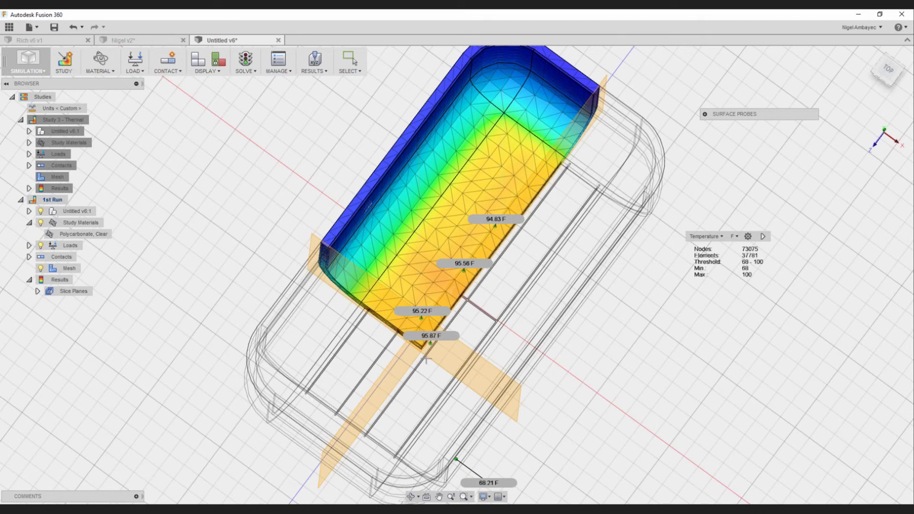
pyautogui.click(422, 414)
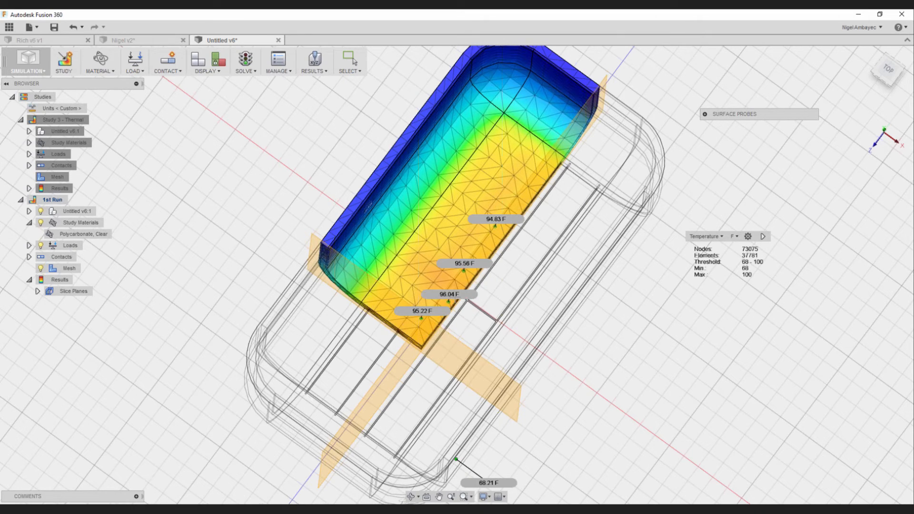
pyautogui.click(455, 297)
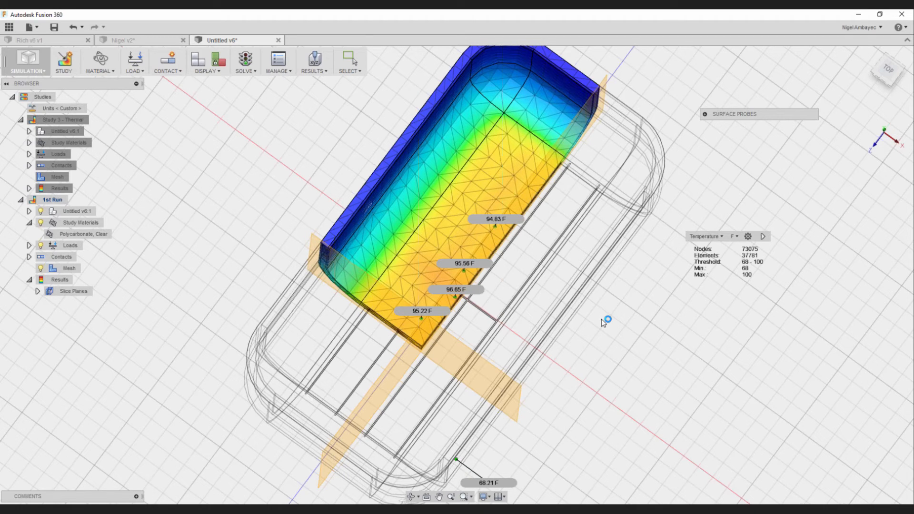
pyautogui.scroll(-3, 603, 321)
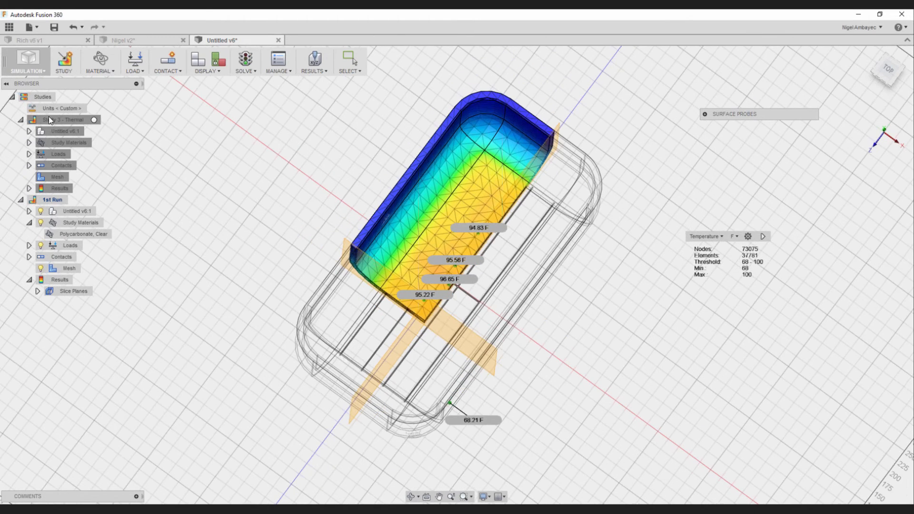
# - Activate Study 3 - Thermal and probe surface temperatures at several points on the container's inner floor
pyautogui.doubleClick(49, 118)
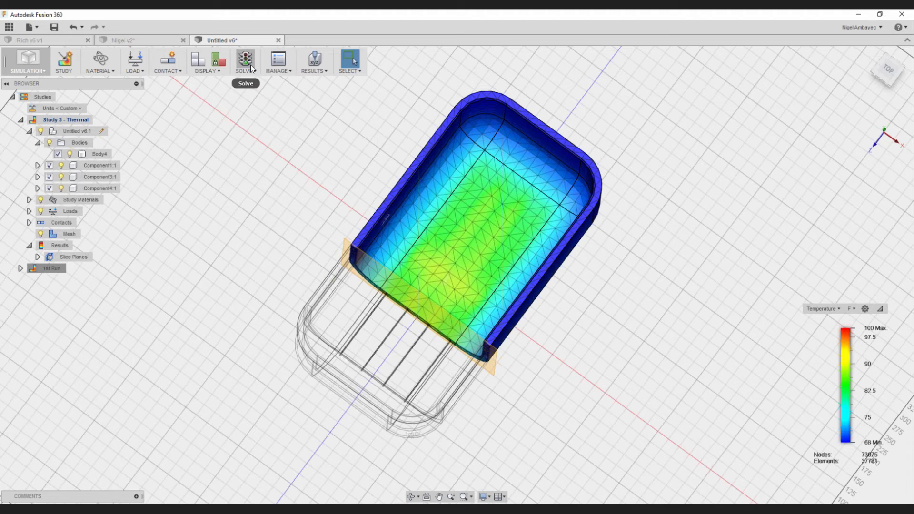
pyautogui.click(315, 59)
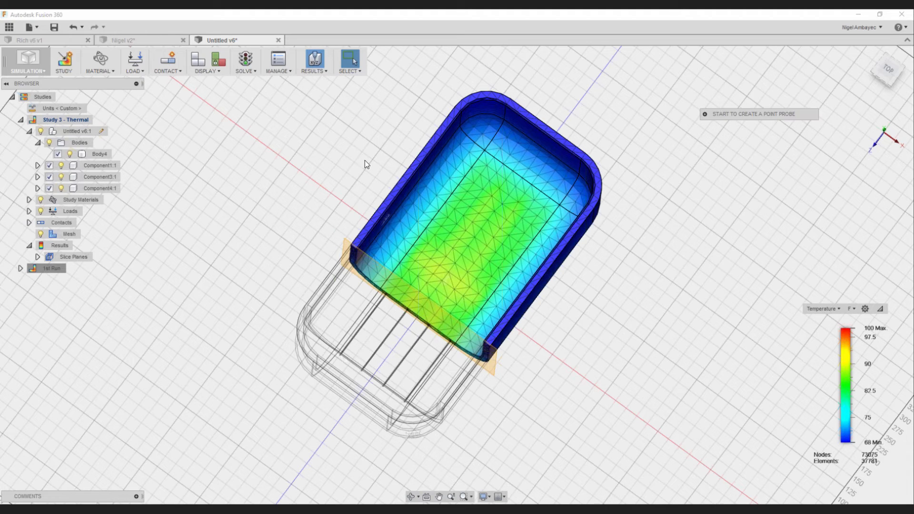
pyautogui.click(314, 71)
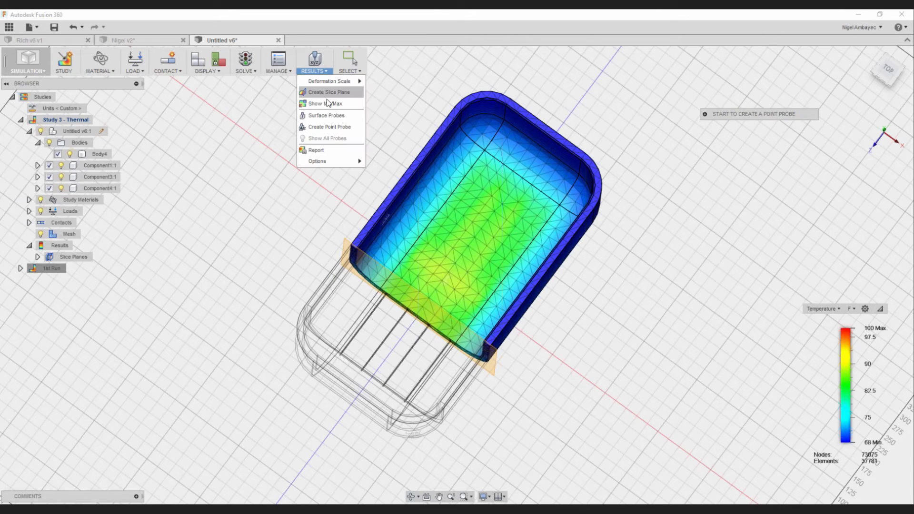
pyautogui.click(326, 115)
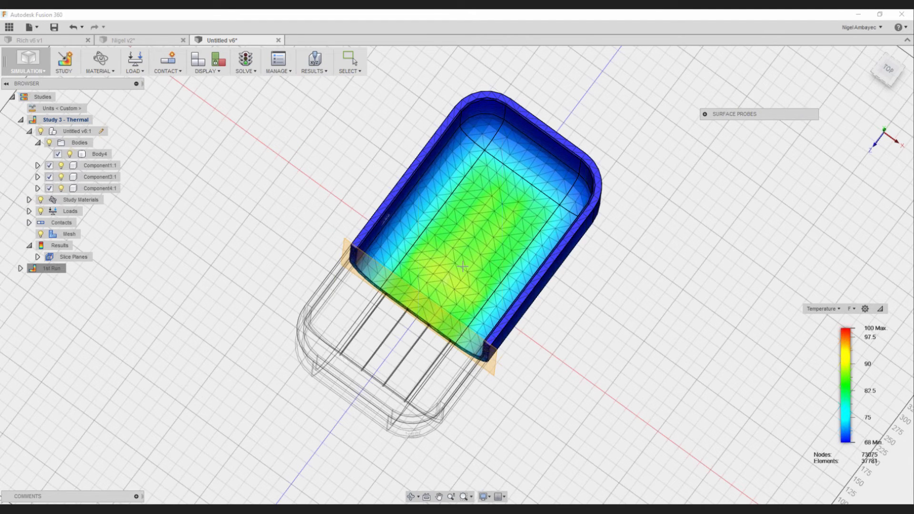
pyautogui.click(463, 267)
pyautogui.click(497, 236)
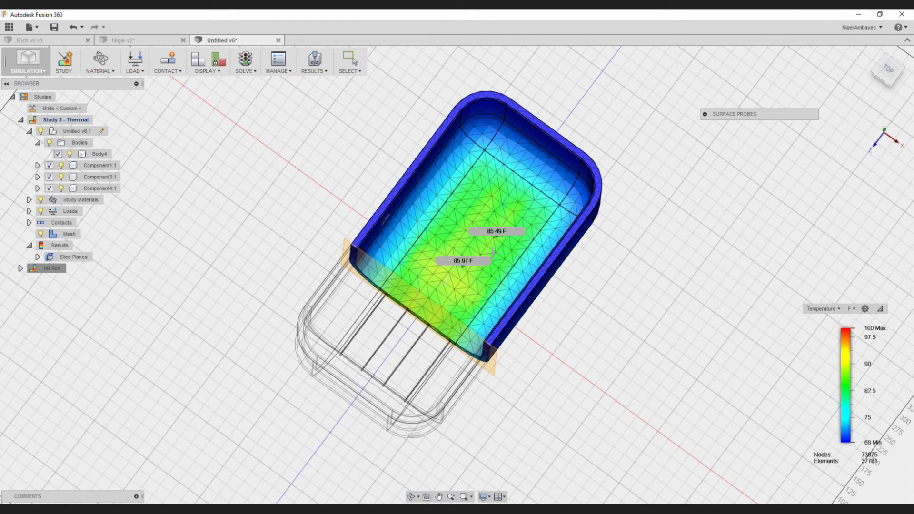
pyautogui.click(474, 289)
pyautogui.click(457, 242)
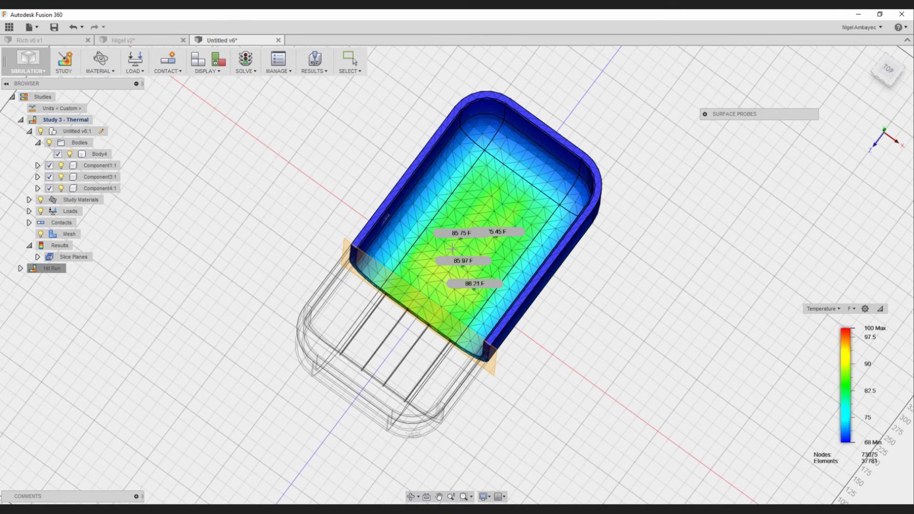
pyautogui.click(474, 301)
pyautogui.keyDown('shift'); pyautogui.moveTo(537, 254); pyautogui.dragTo(562, 284, button='middle'); pyautogui.keyUp('shift')
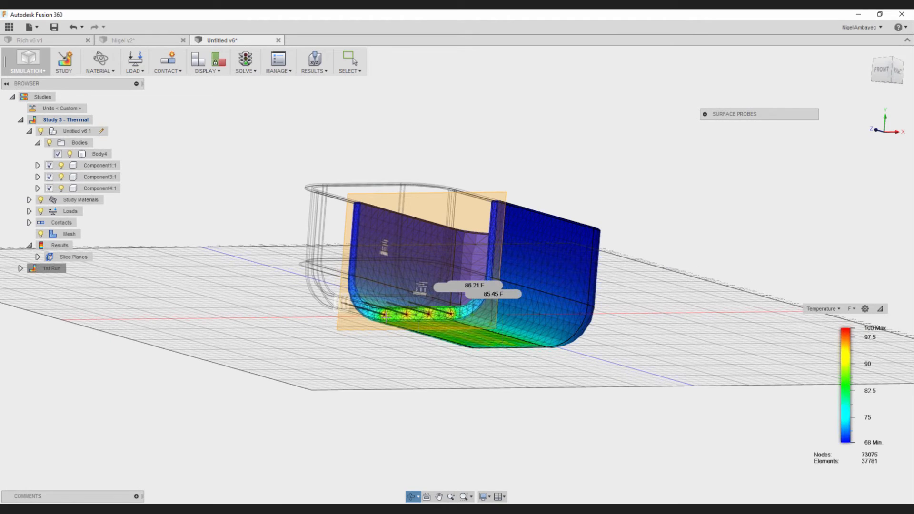
pyautogui.rightClick(394, 320)
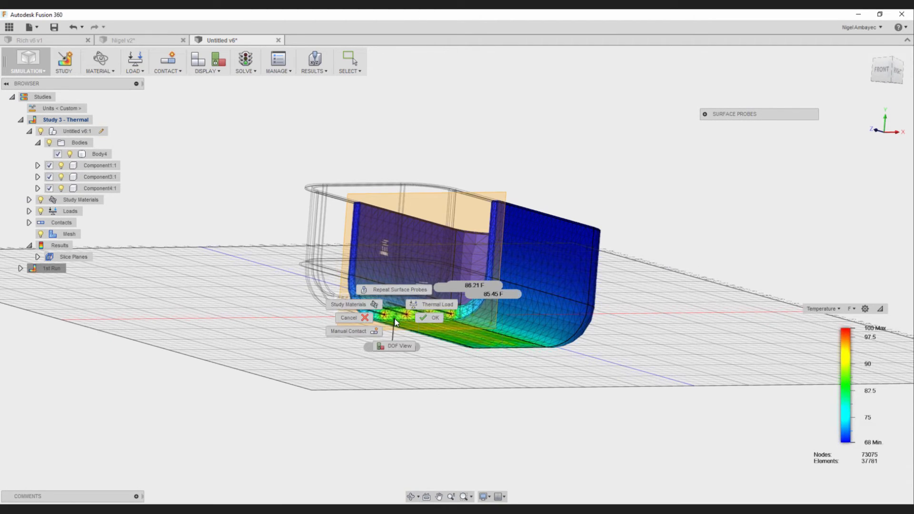
pyautogui.click(413, 322)
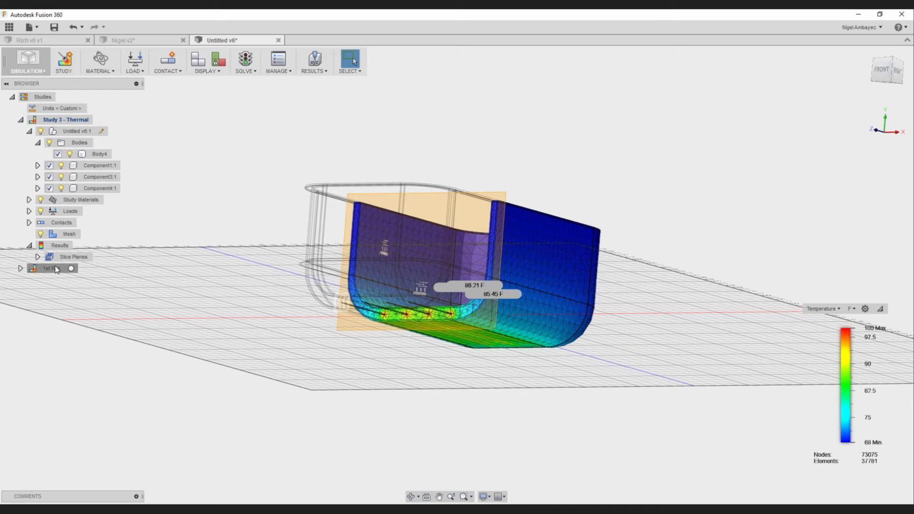
# - Check which body uses the Air study material in Study 3 - Thermal
pyautogui.click(29, 200)
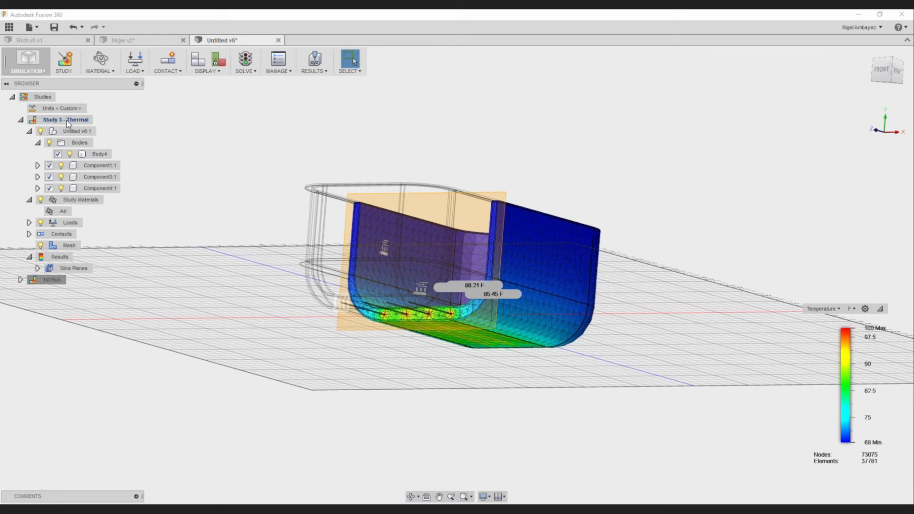
pyautogui.click(65, 214)
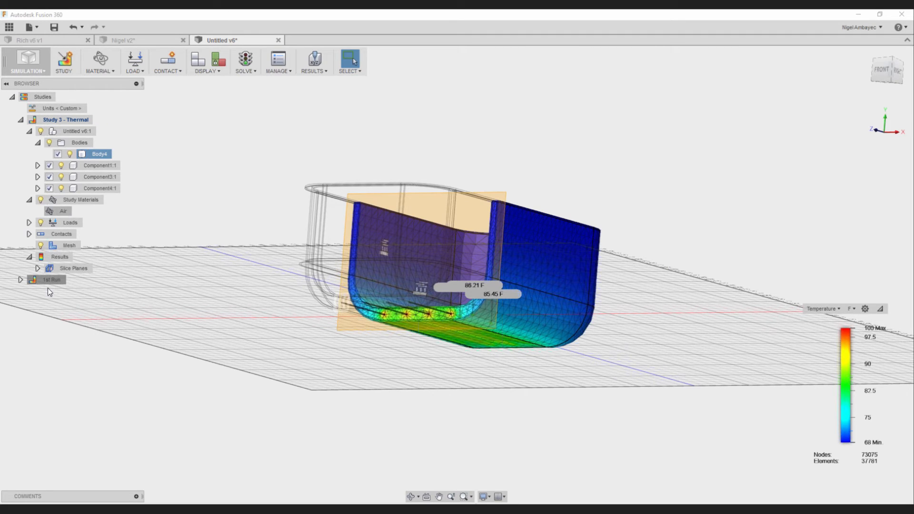
# - Clone Study 3 - Thermal and rename the copy as Finer Mesh
pyautogui.rightClick(56, 122)
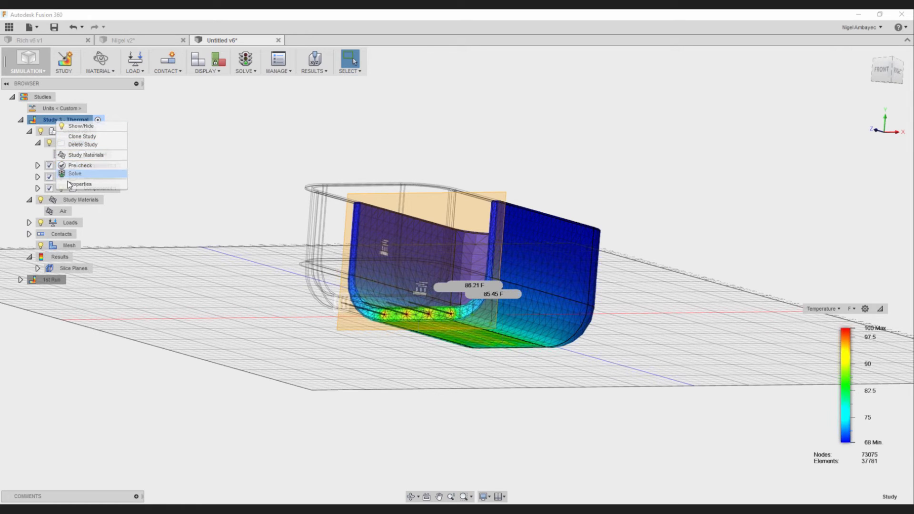
pyautogui.click(88, 136)
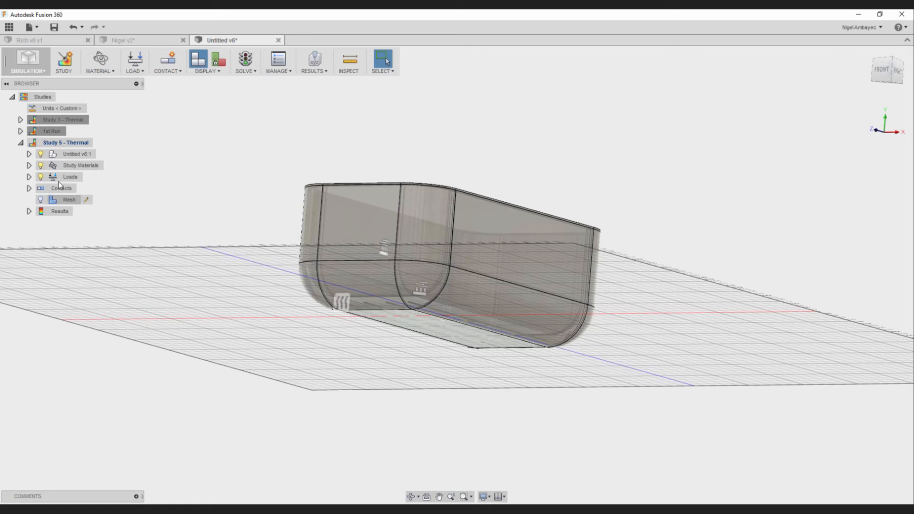
pyautogui.click(60, 144)
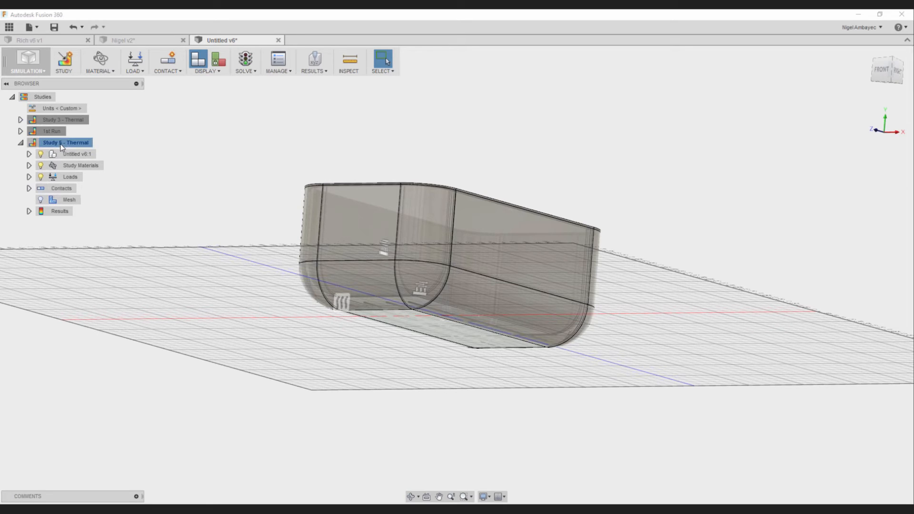
pyautogui.click(60, 144)
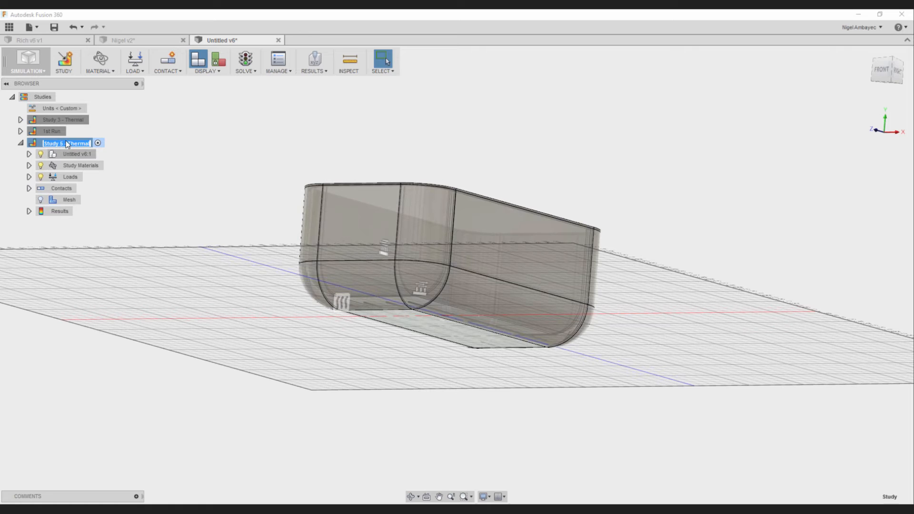
pyautogui.press('BackSpace')
pyautogui.write('Finer Mesh')
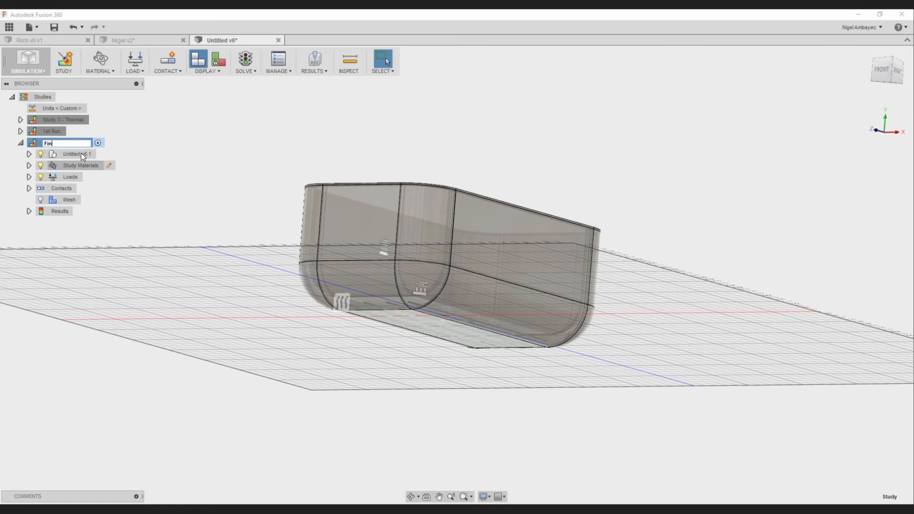
pyautogui.press('Return')
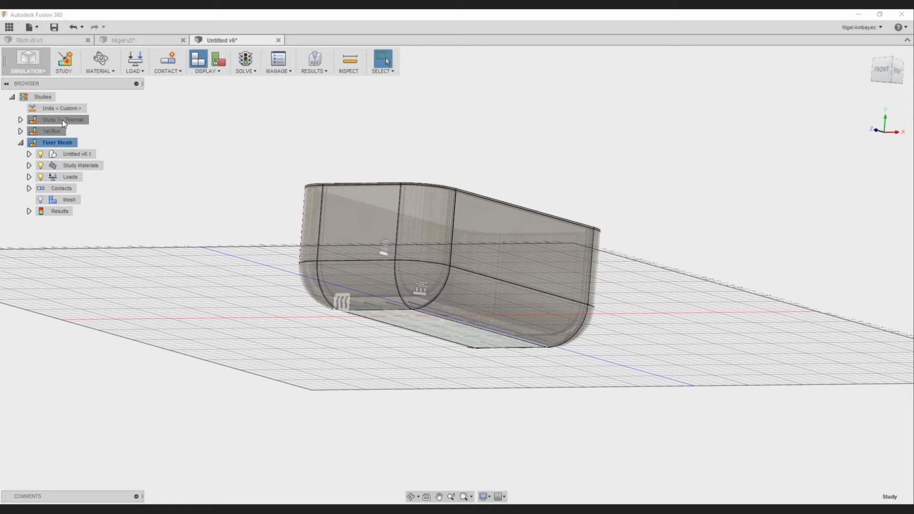
# - Review the Finer Mesh study's mesh settings, and look at the AVA Run Study in the other open document
pyautogui.click(82, 201)
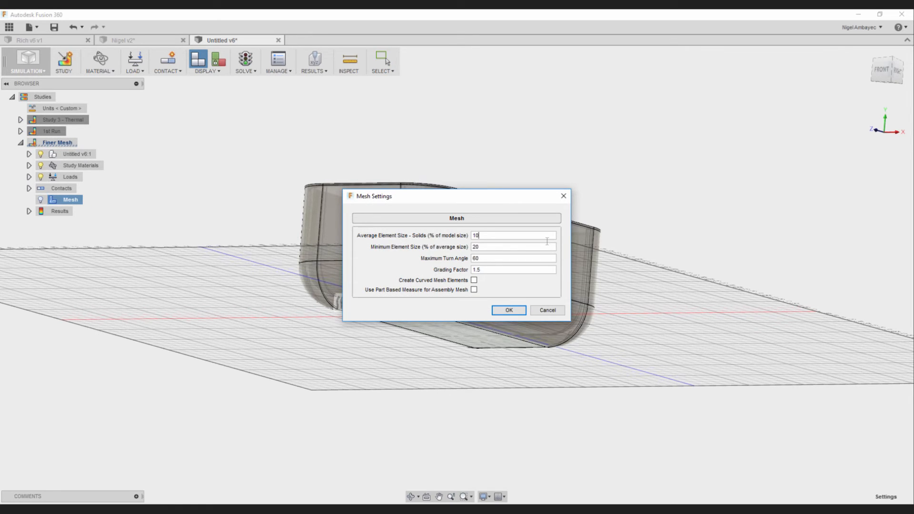
pyautogui.click(568, 196)
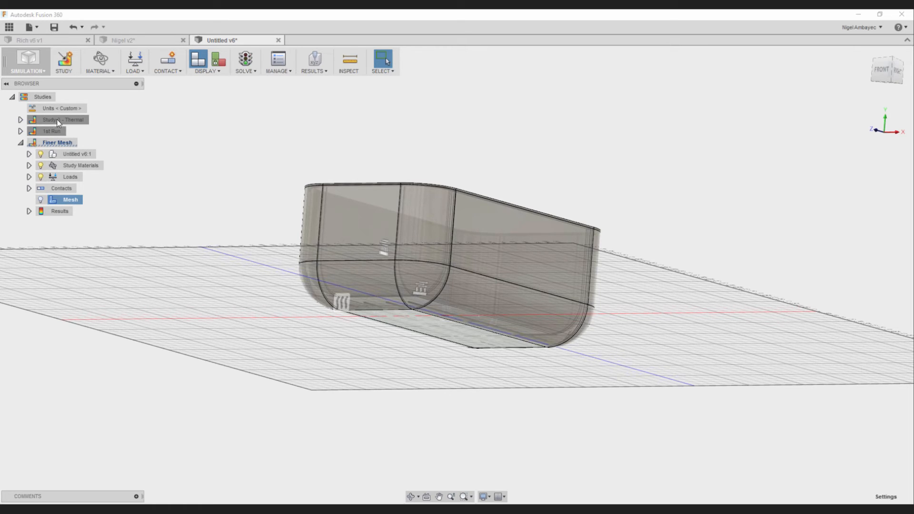
pyautogui.click(126, 40)
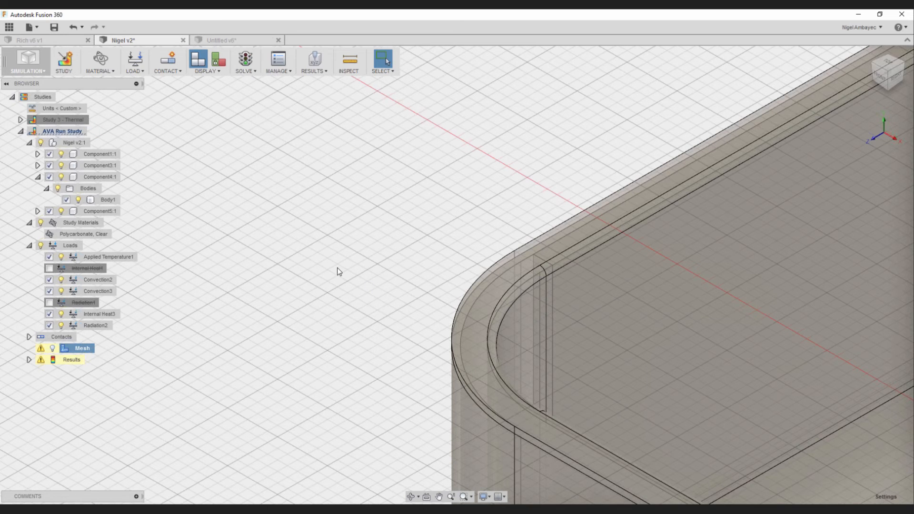
pyautogui.click(219, 40)
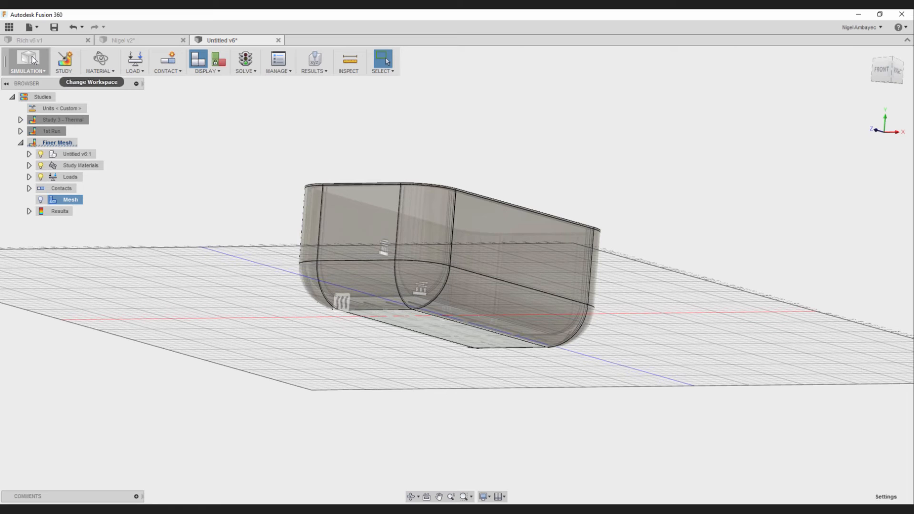
# - Review the Finer Mesh study's applied temperature load, including which temperature units it offers
pyautogui.click(29, 177)
pyautogui.moveTo(113, 203)
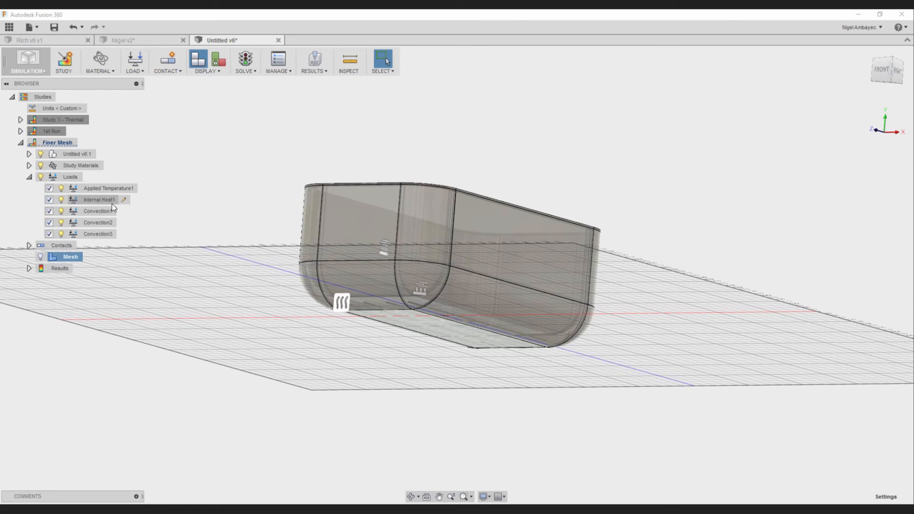
pyautogui.moveTo(133, 189)
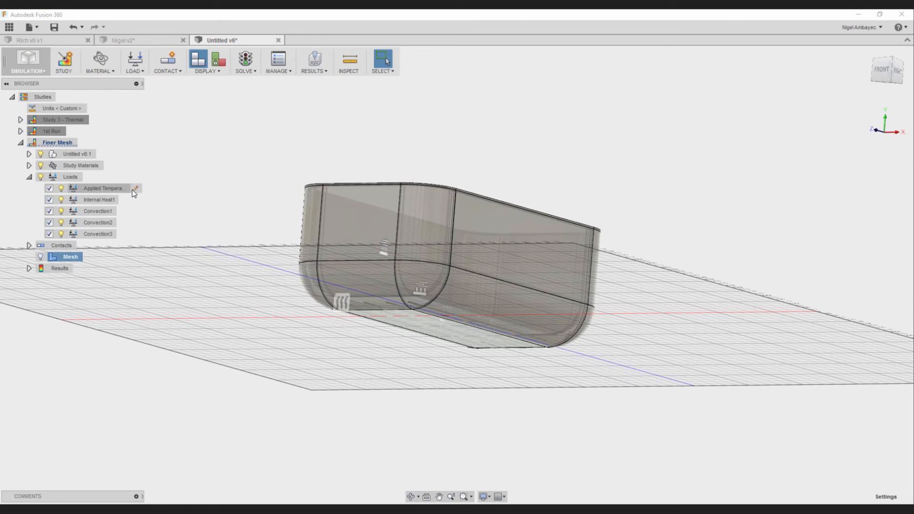
pyautogui.click(137, 189)
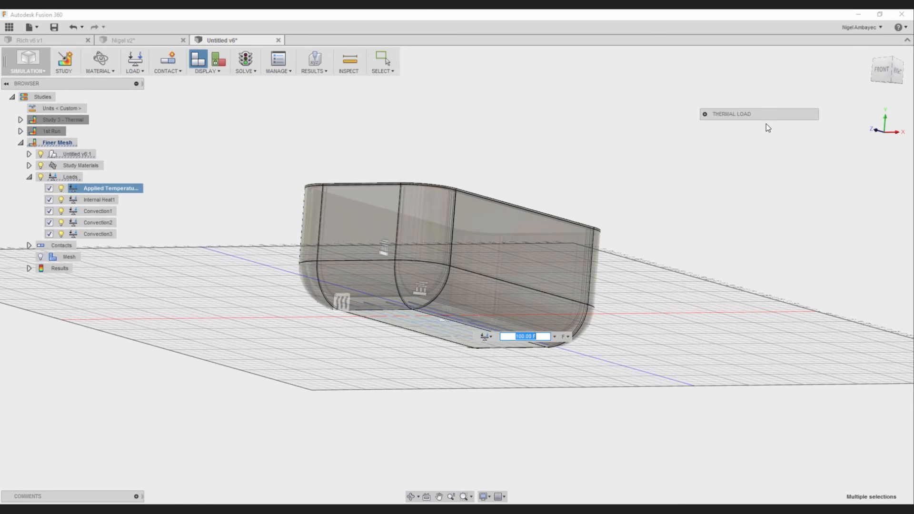
pyautogui.click(705, 114)
pyautogui.scroll(-2, 797, 186)
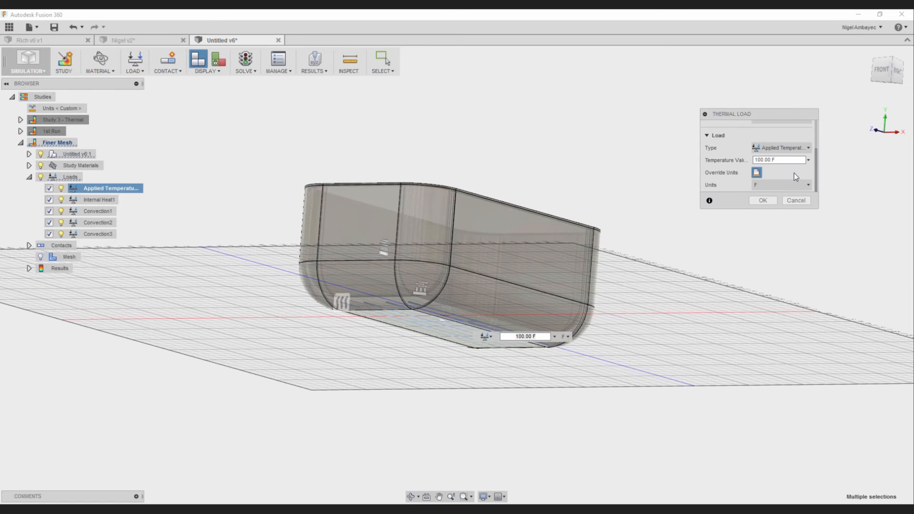
pyautogui.click(770, 186)
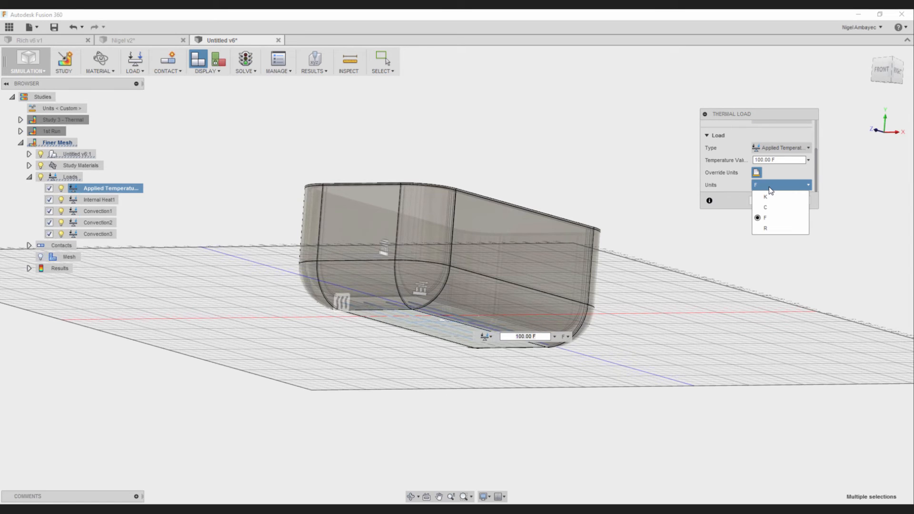
pyautogui.click(769, 187)
pyautogui.click(754, 174)
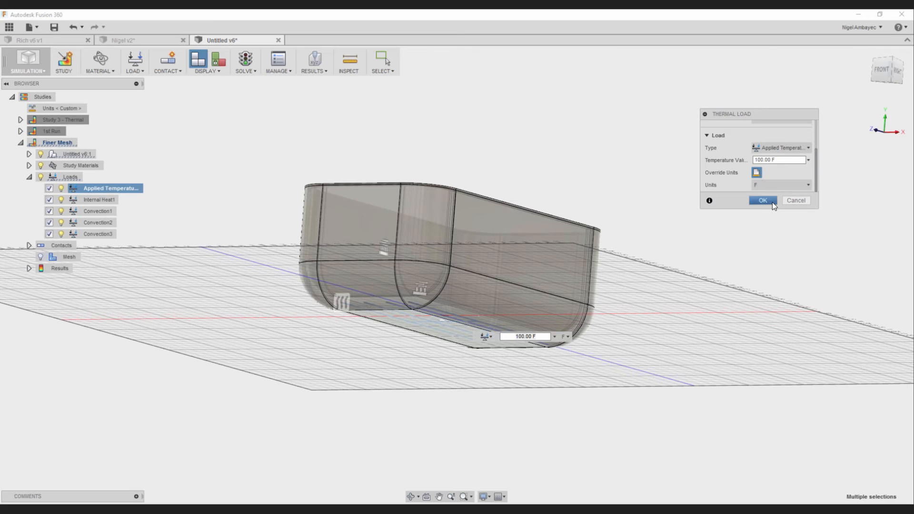
pyautogui.click(770, 200)
# - Turn on the unit override for the Finer Mesh study's internal heat load, check the unit choices, and keep W
pyautogui.click(107, 202)
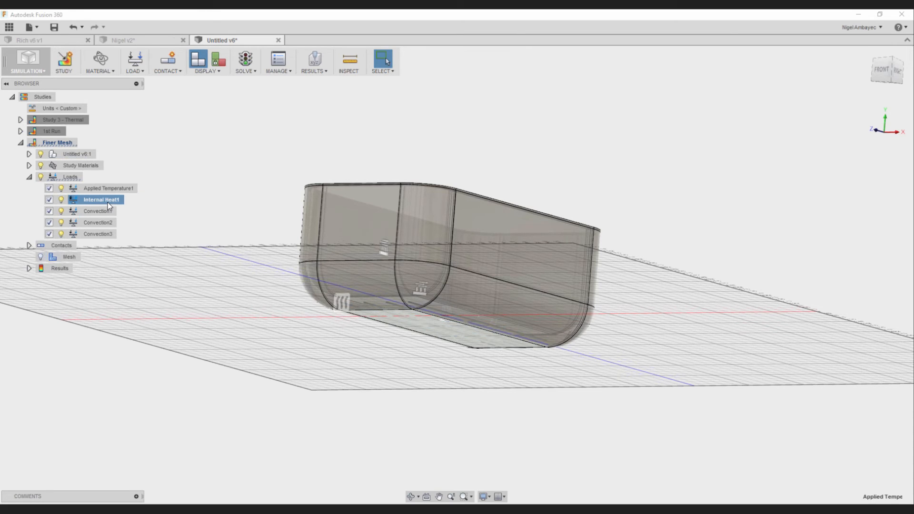
pyautogui.rightClick(108, 202)
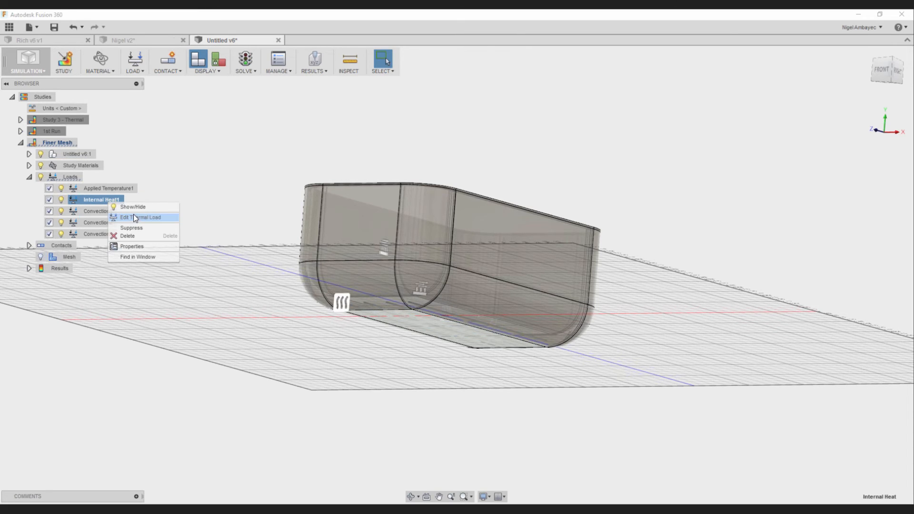
pyautogui.click(106, 201)
pyautogui.click(78, 201)
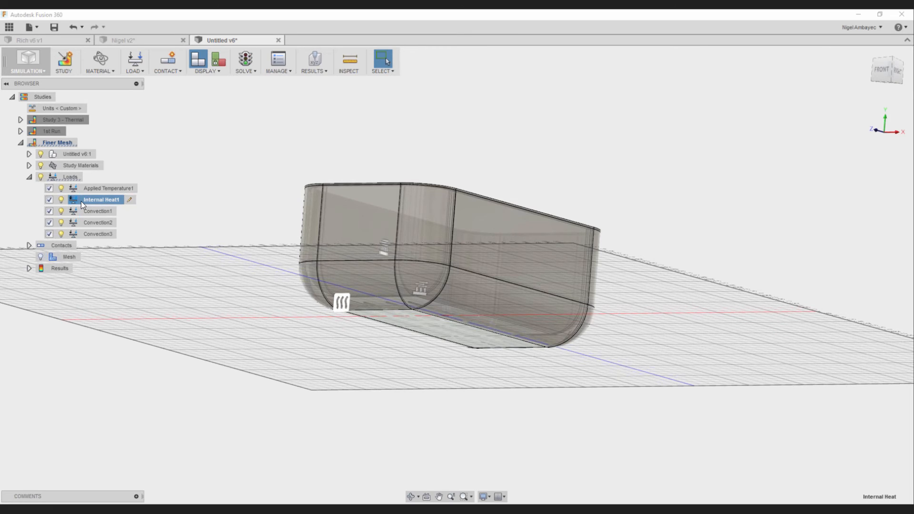
pyautogui.click(128, 200)
pyautogui.click(809, 193)
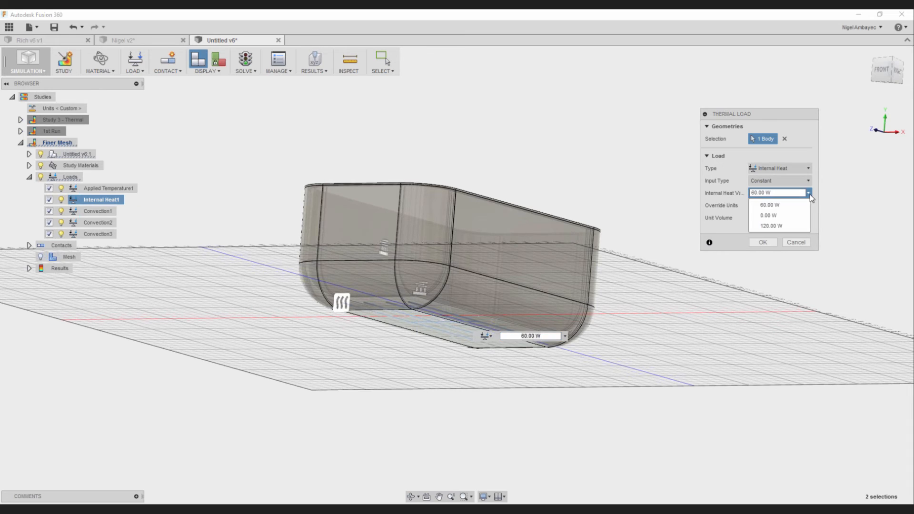
pyautogui.click(810, 194)
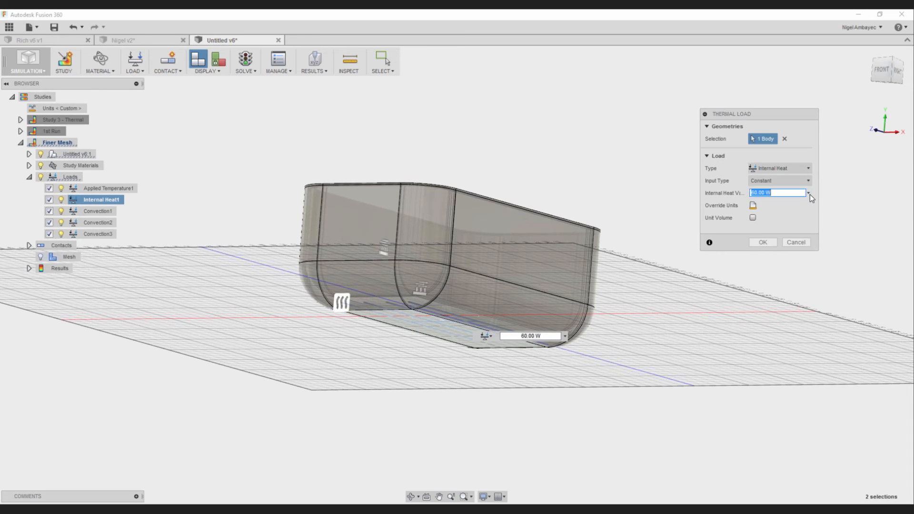
pyautogui.click(753, 206)
pyautogui.click(765, 218)
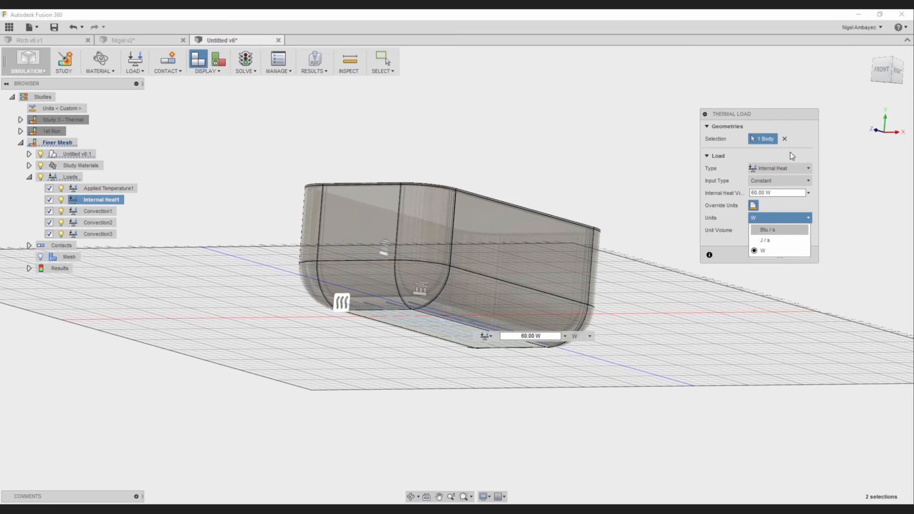
pyautogui.click(799, 127)
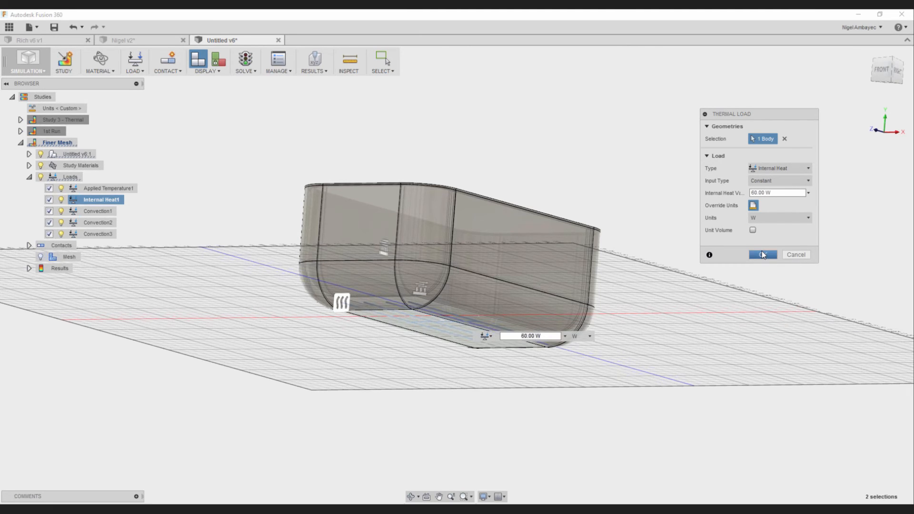
pyautogui.click(762, 255)
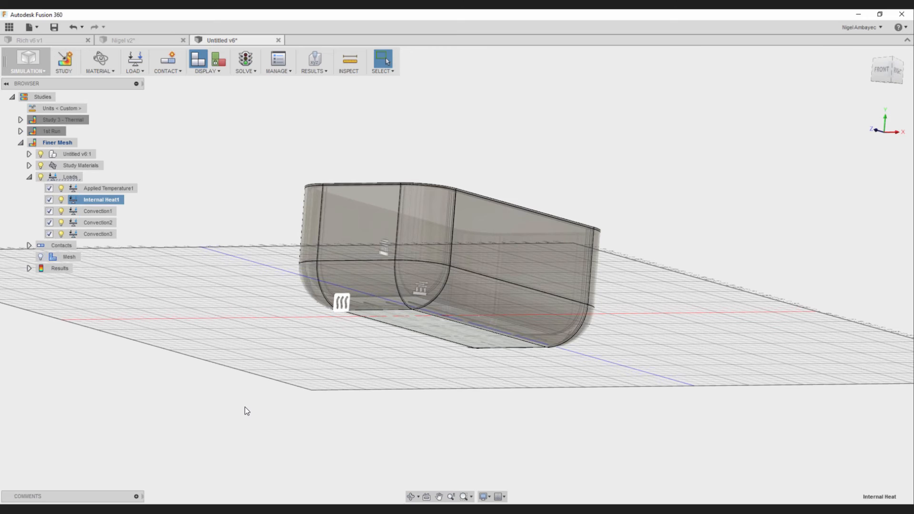
pyautogui.click(298, 412)
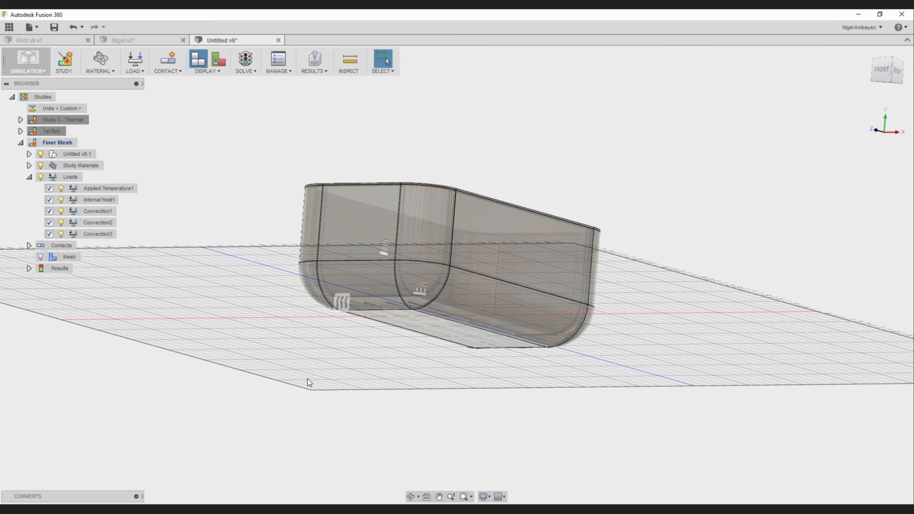
# - Look over the study types offered for a new simulation without creating one, and minimize the application window
pyautogui.click(66, 71)
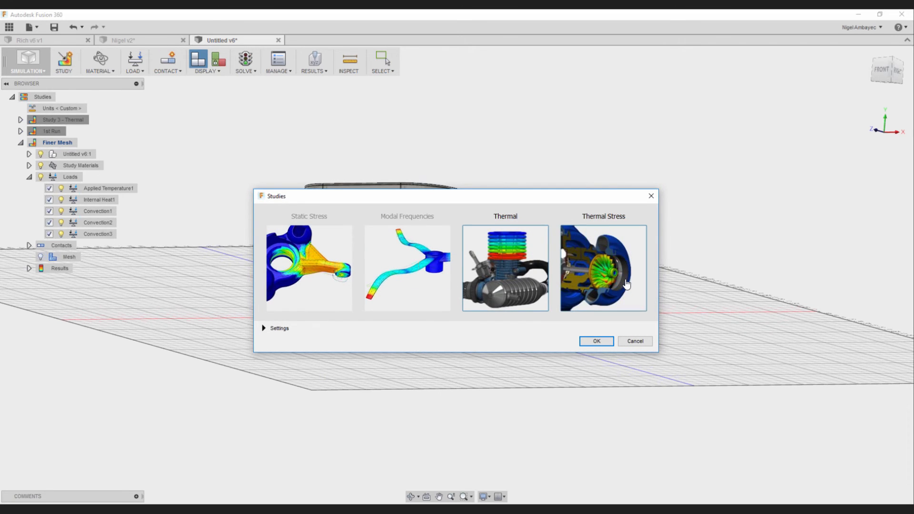
pyautogui.click(651, 196)
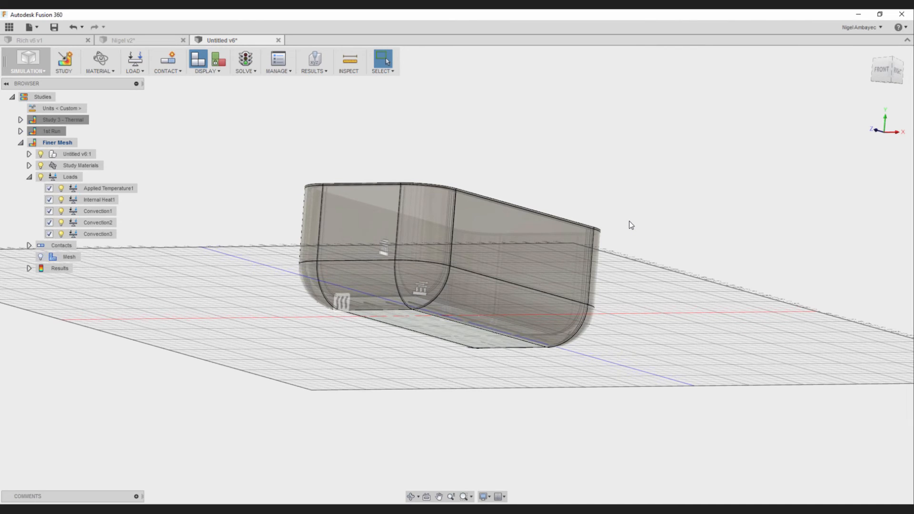
pyautogui.click(859, 15)
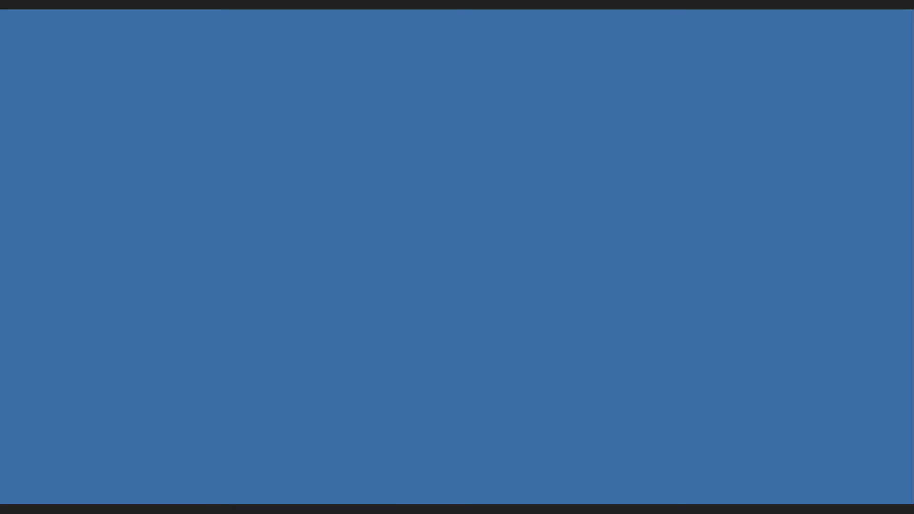